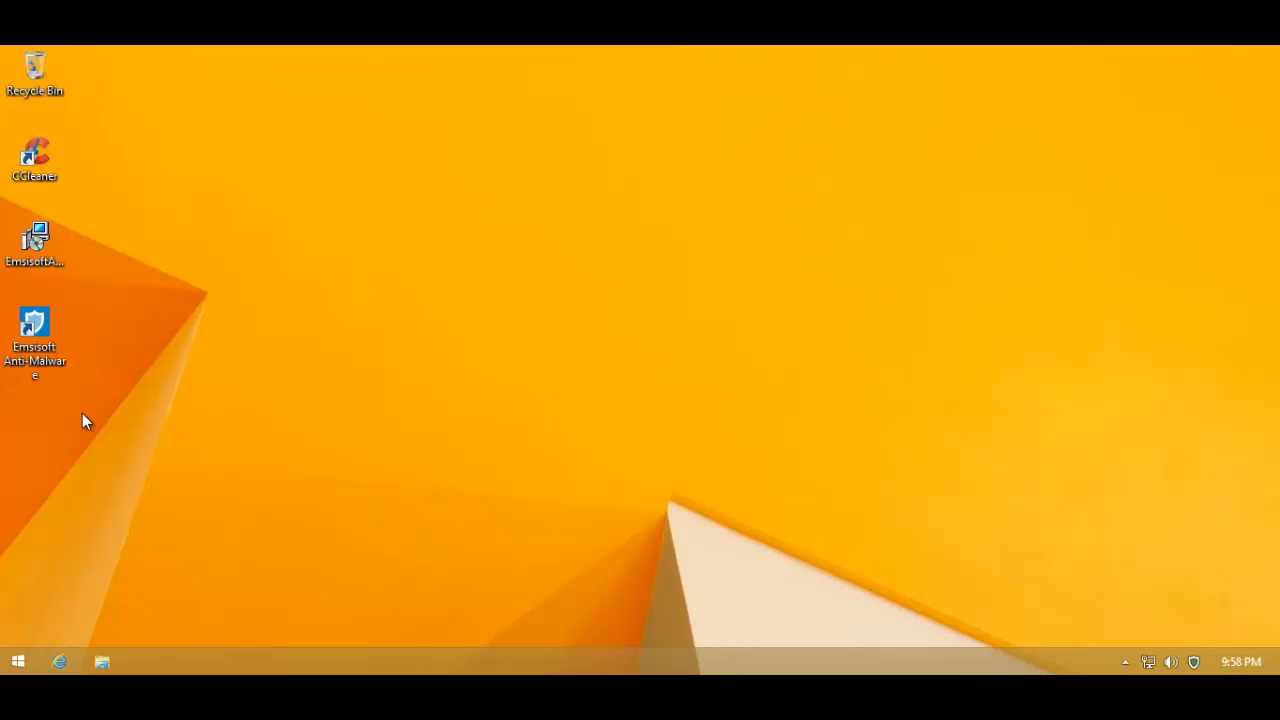
Open Emsisoft Anti-Malware and look over its Protection, Scan and Settings sections before returning to the Overview.
left_click(70, 364)
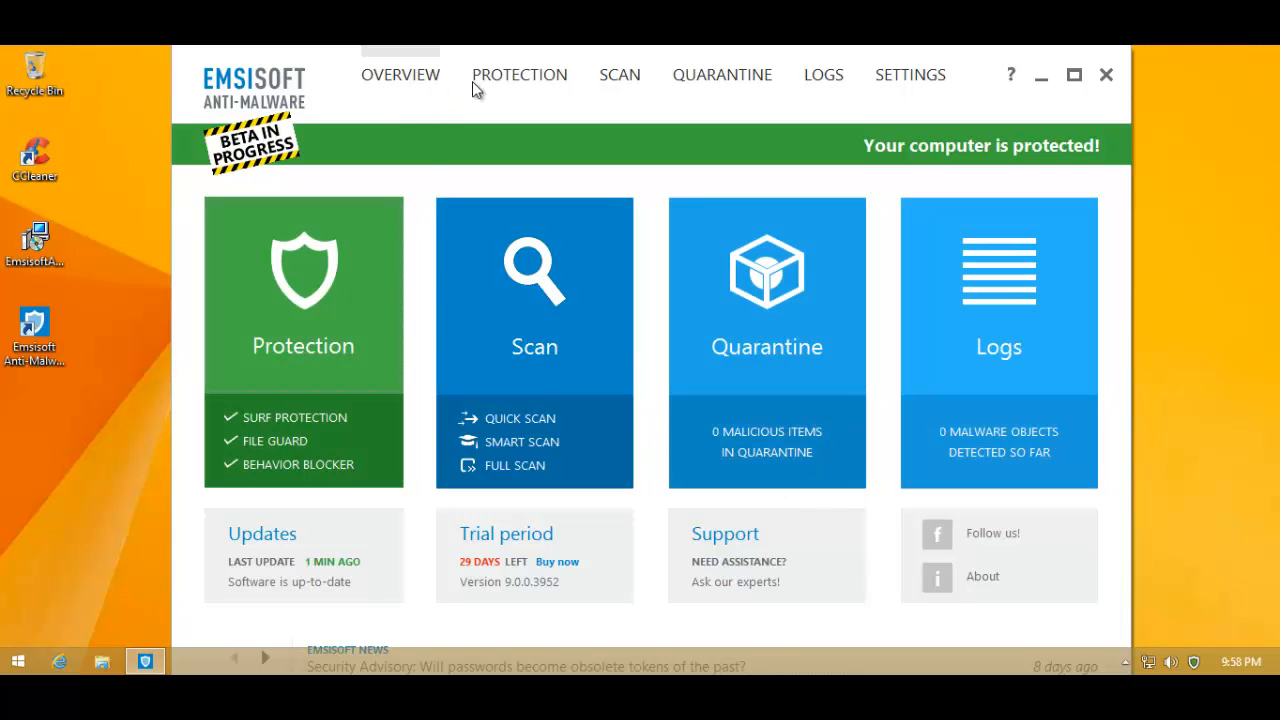
left_click(526, 82)
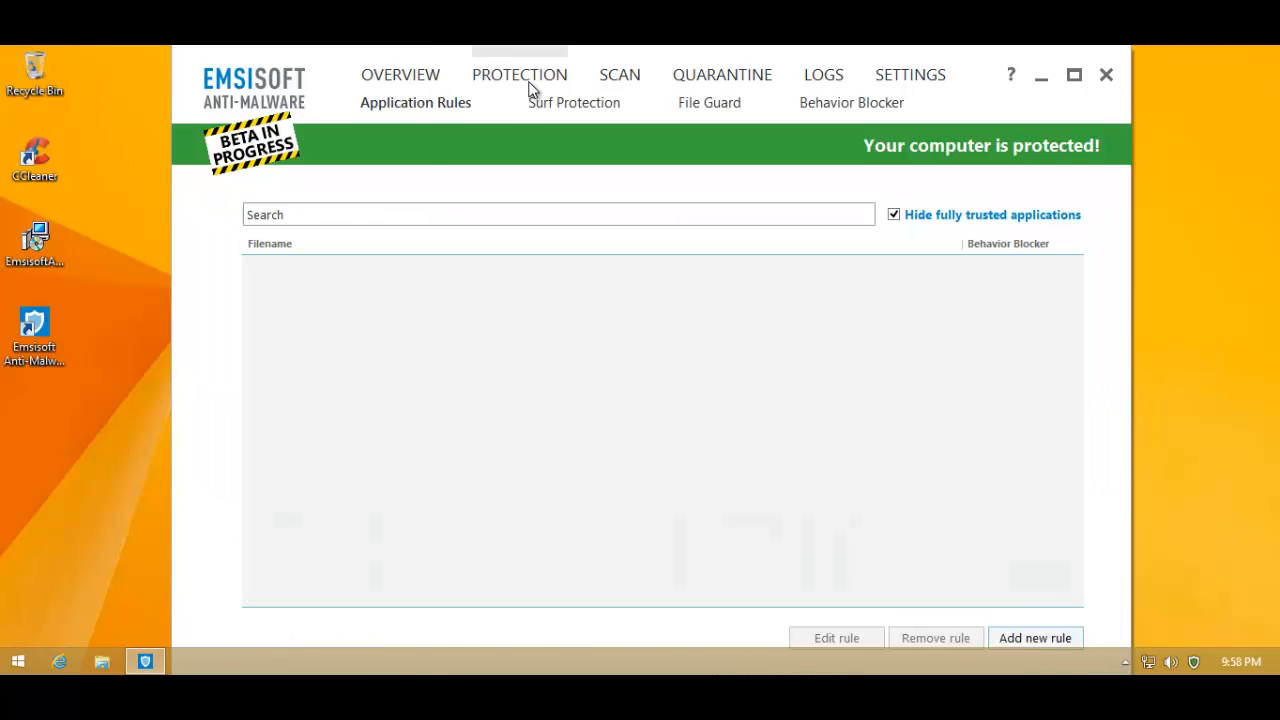
left_click(603, 86)
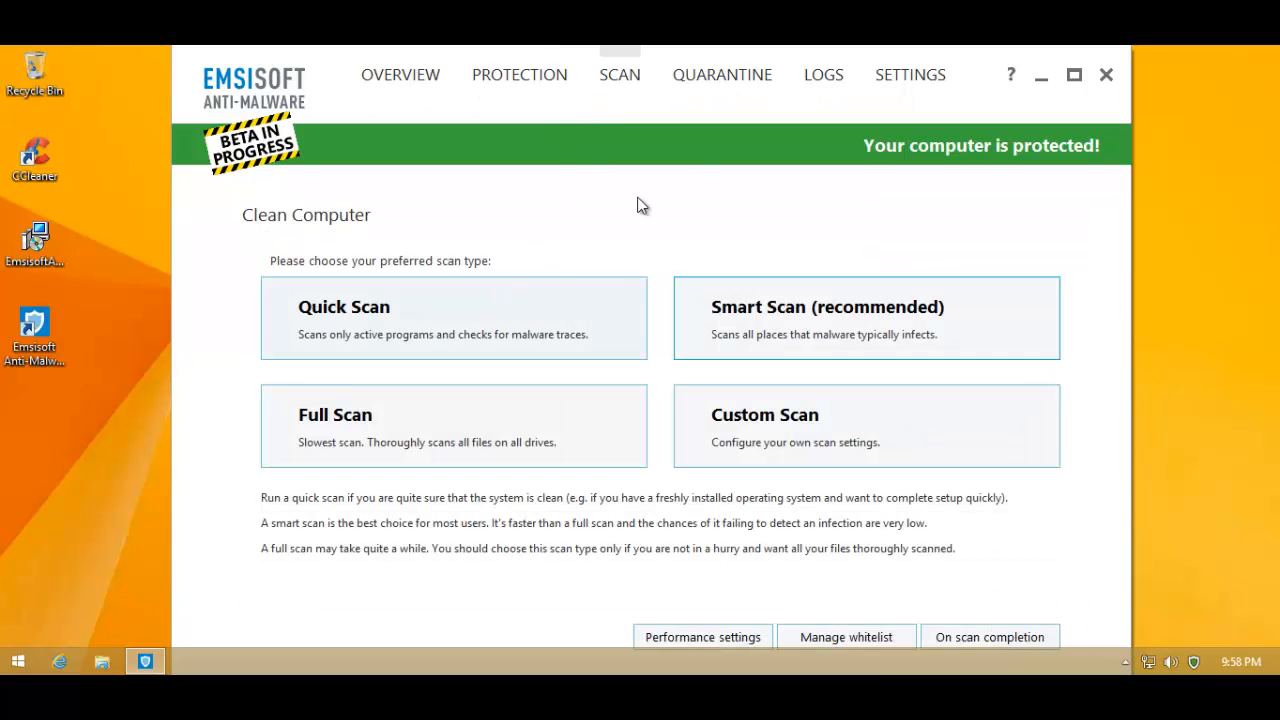
left_click(894, 85)
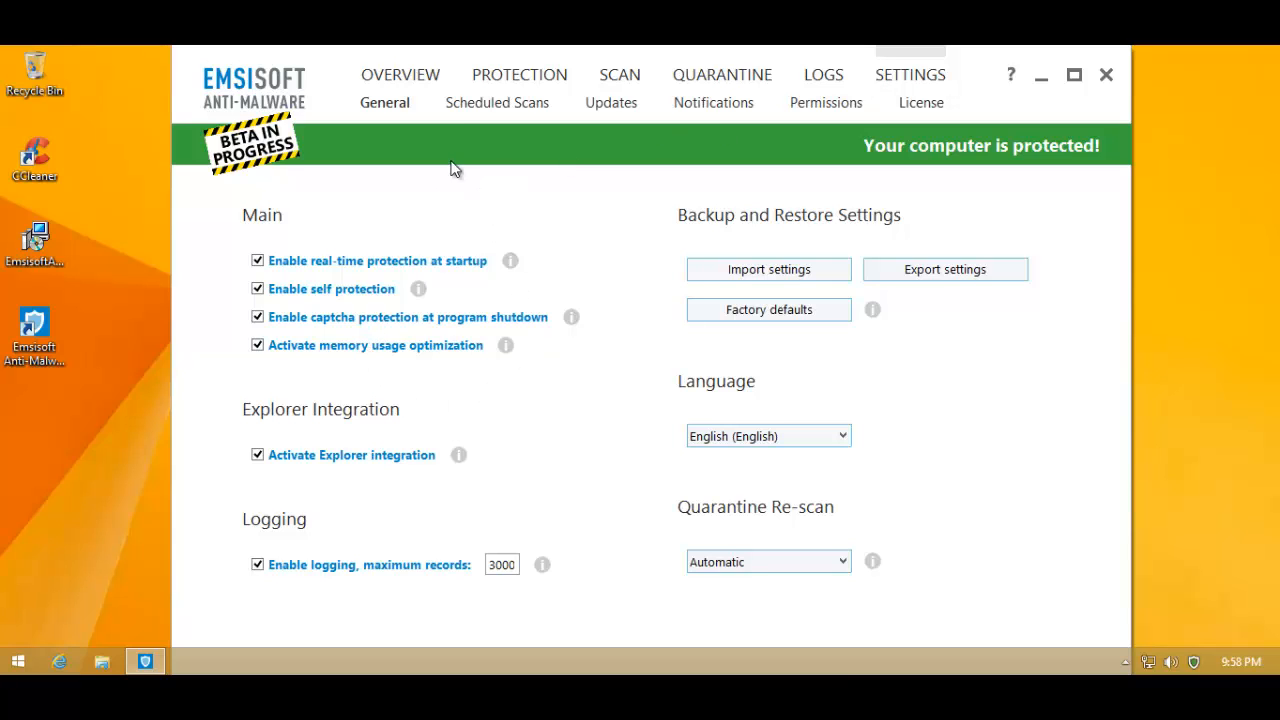
left_click(381, 80)
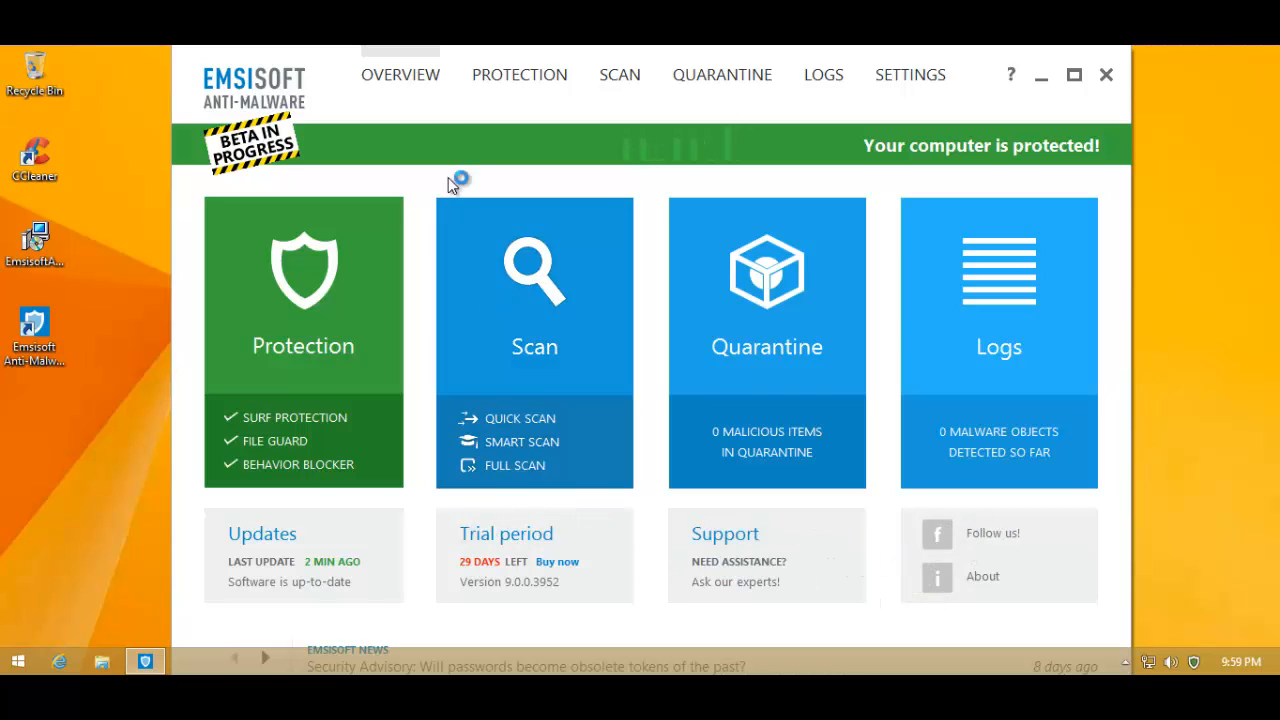
Review the protection options for Application Rules, Surf Protection, File Guard and Behavior Blocker.
left_click(510, 77)
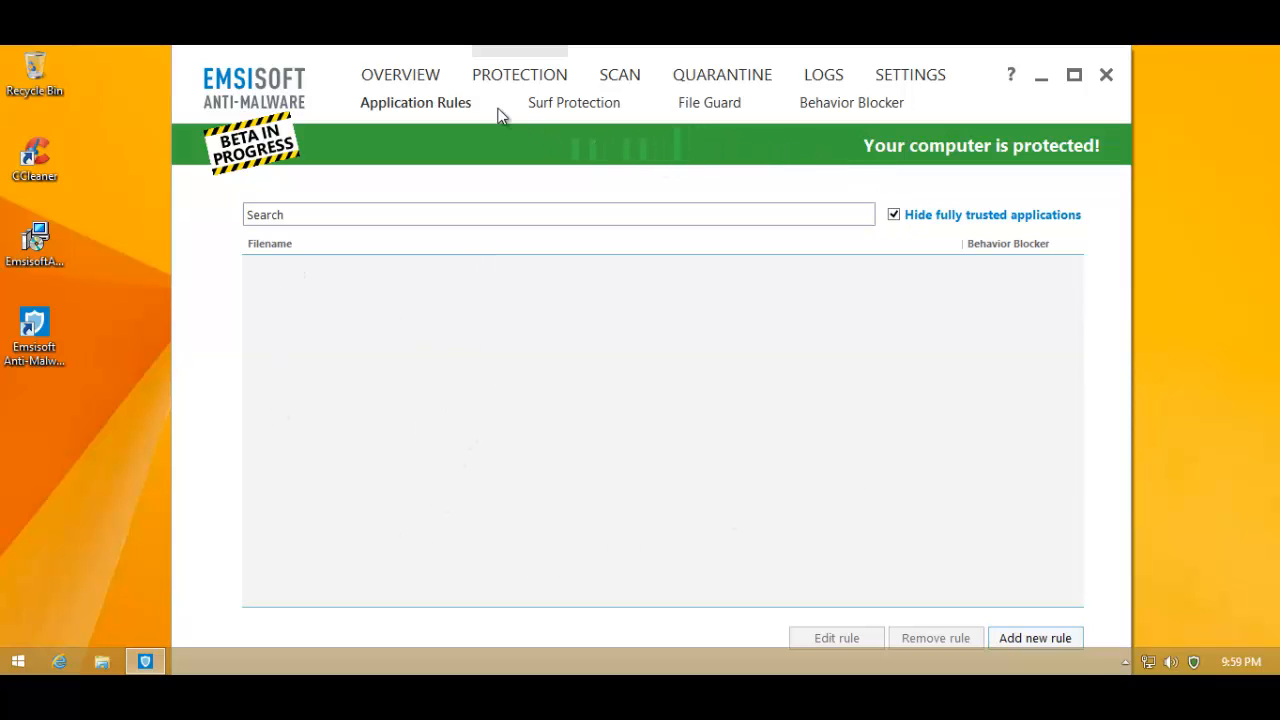
left_click(553, 109)
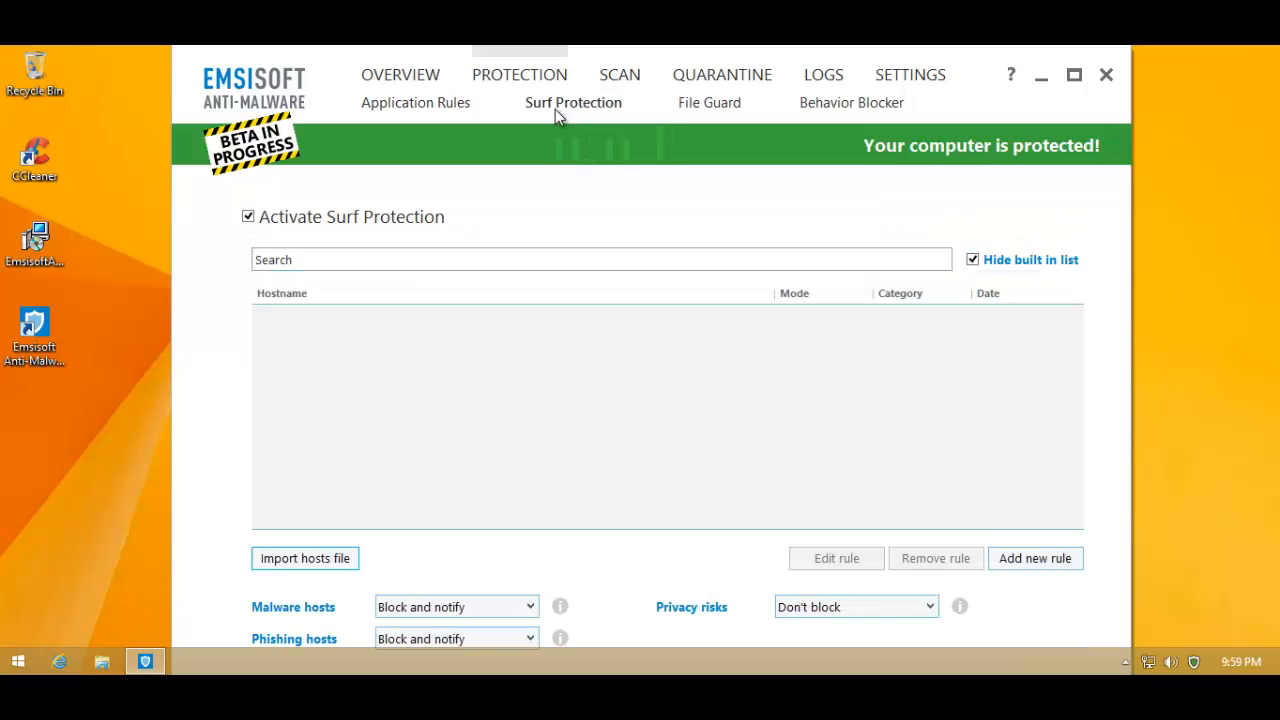
left_click(675, 103)
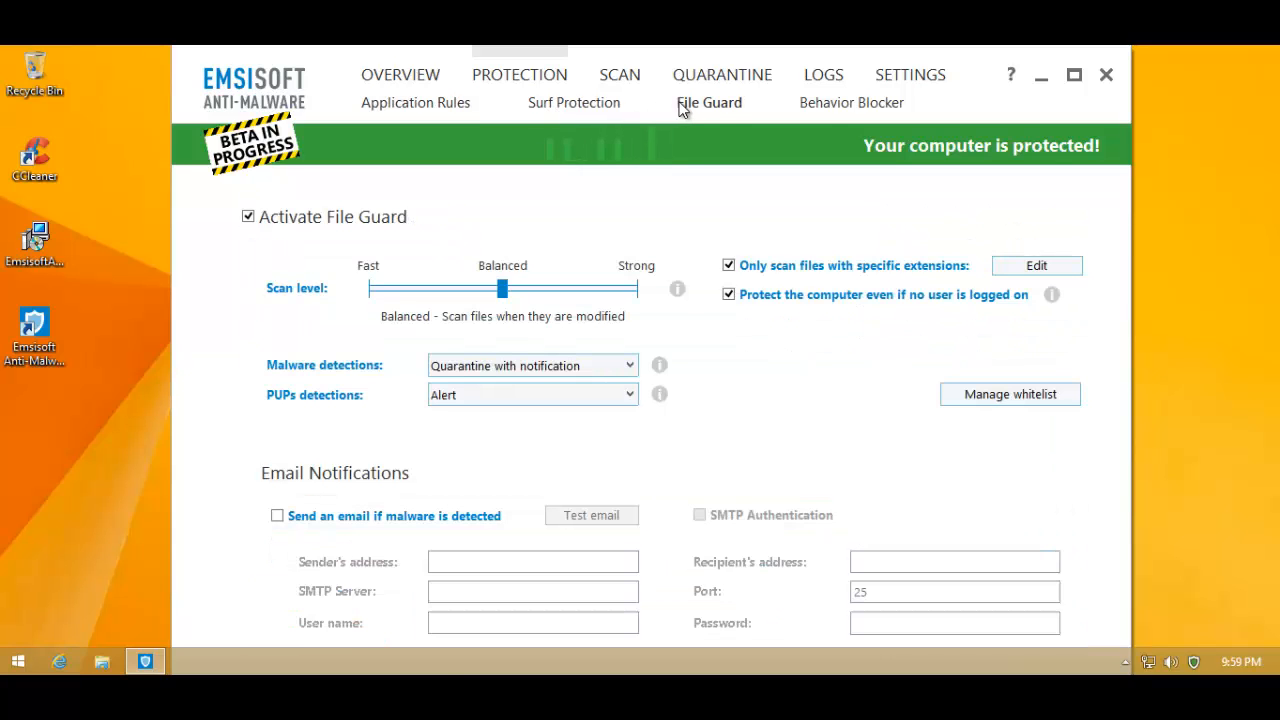
left_click(812, 108)
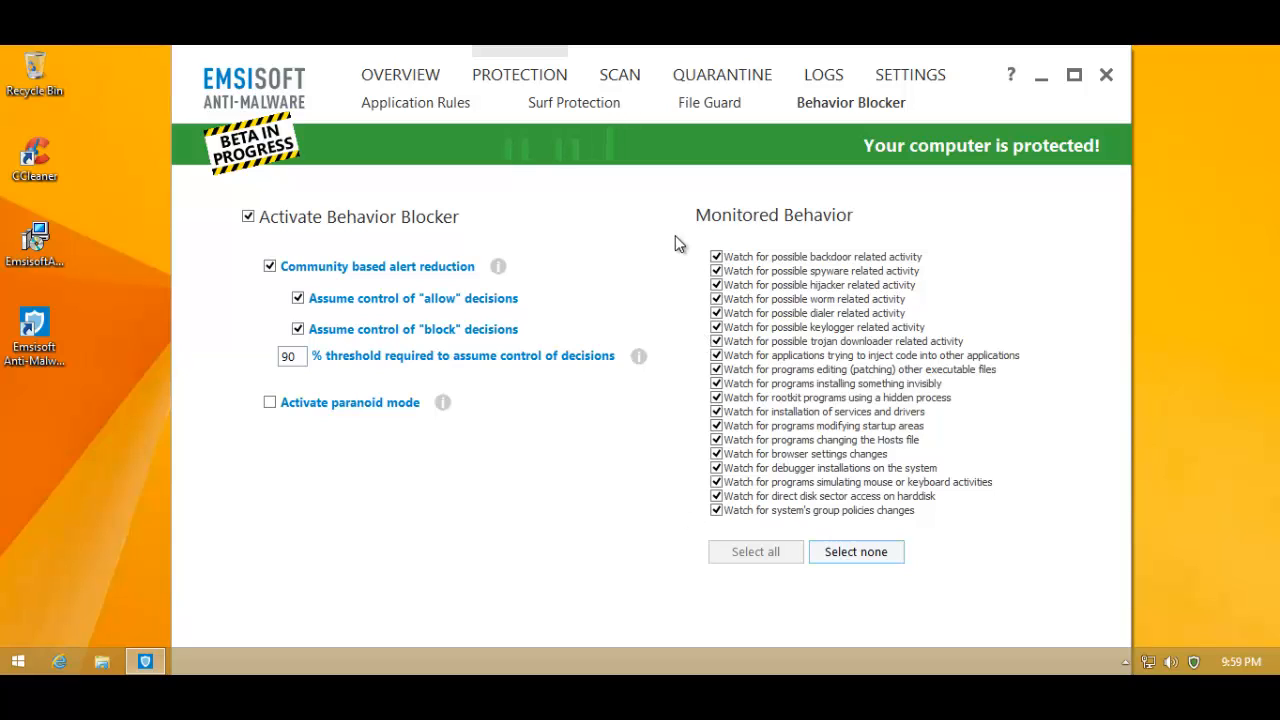
left_click(690, 106)
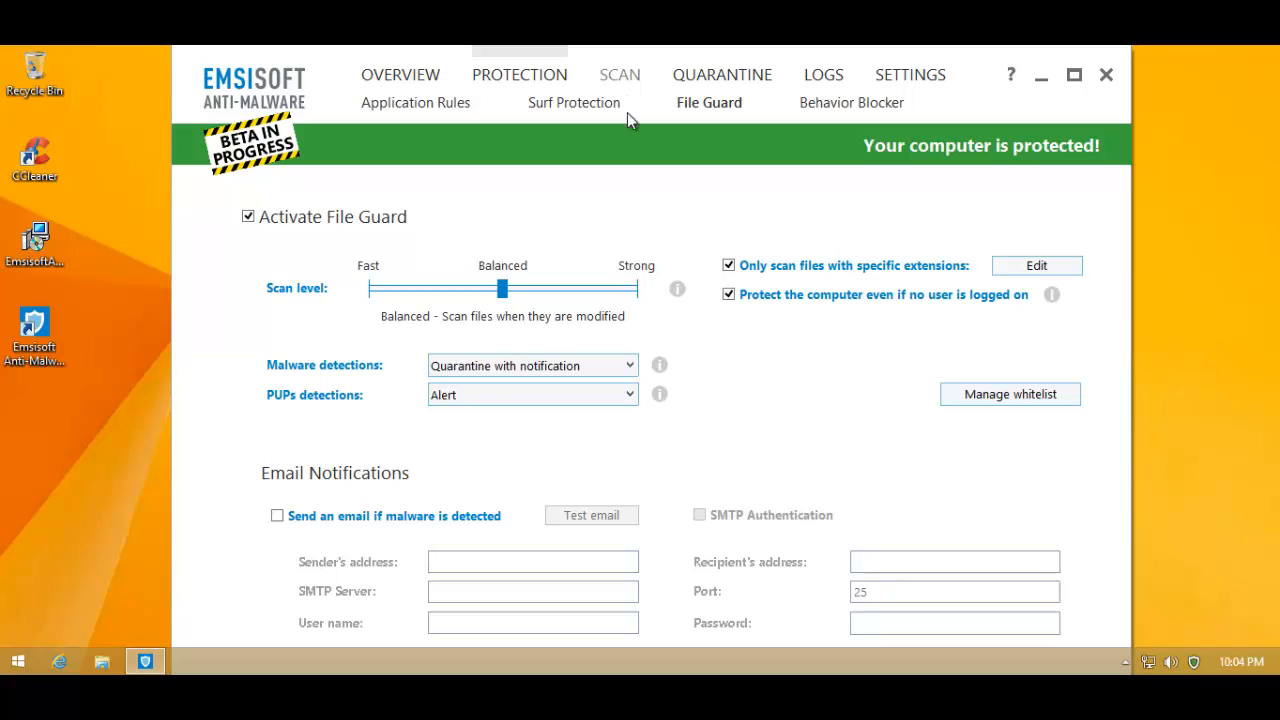
left_click(823, 105)
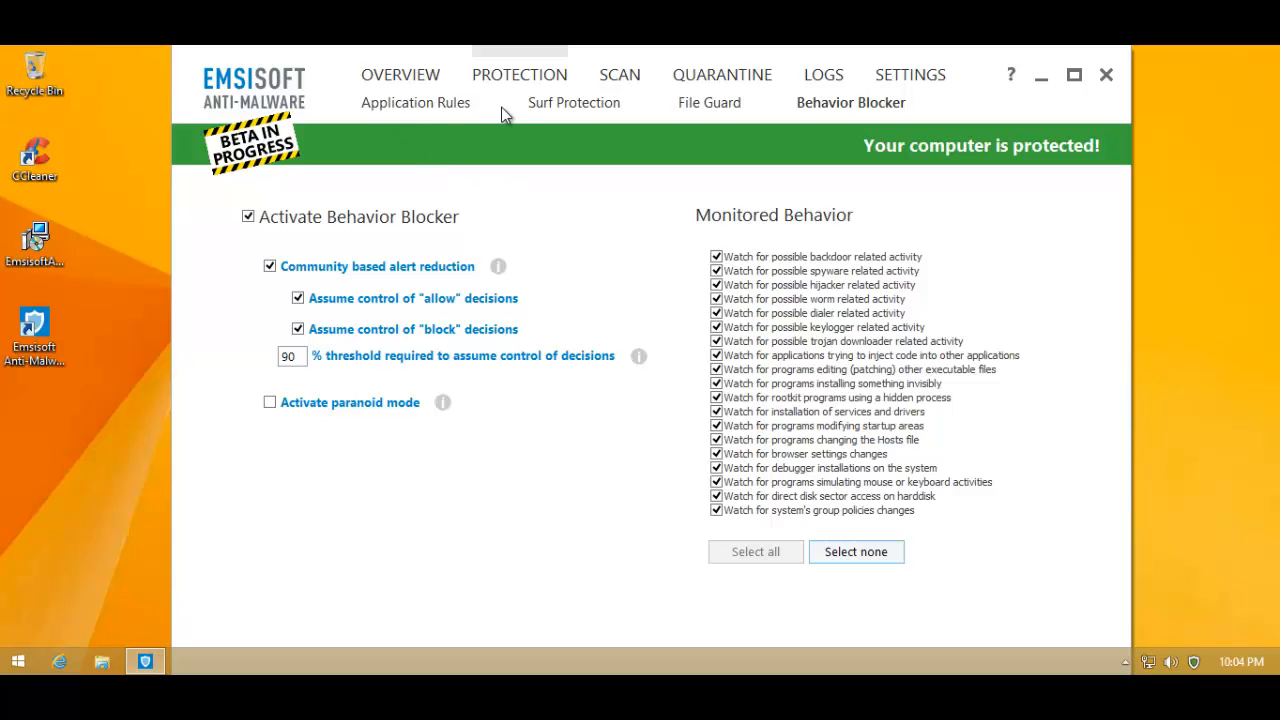
Examine the available scan types and reposition the Emsisoft window on the desktop.
left_click(614, 77)
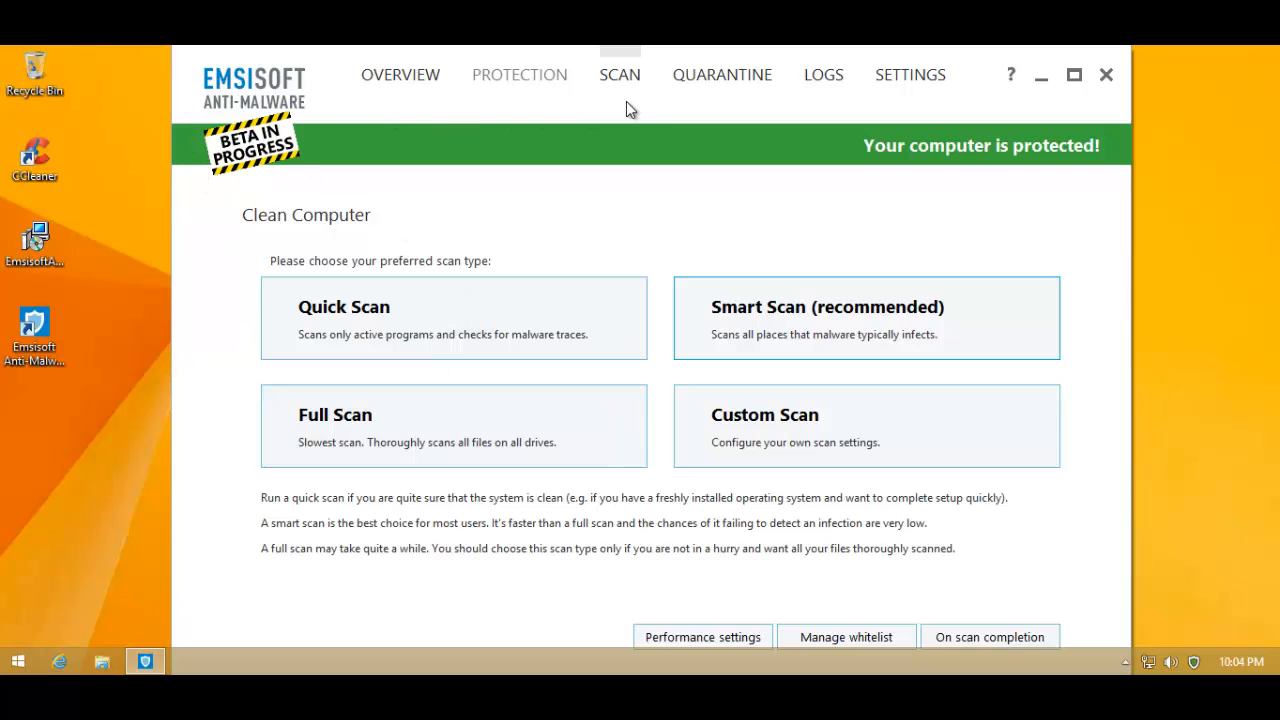
left_click_drag(626, 101, 662, 127)
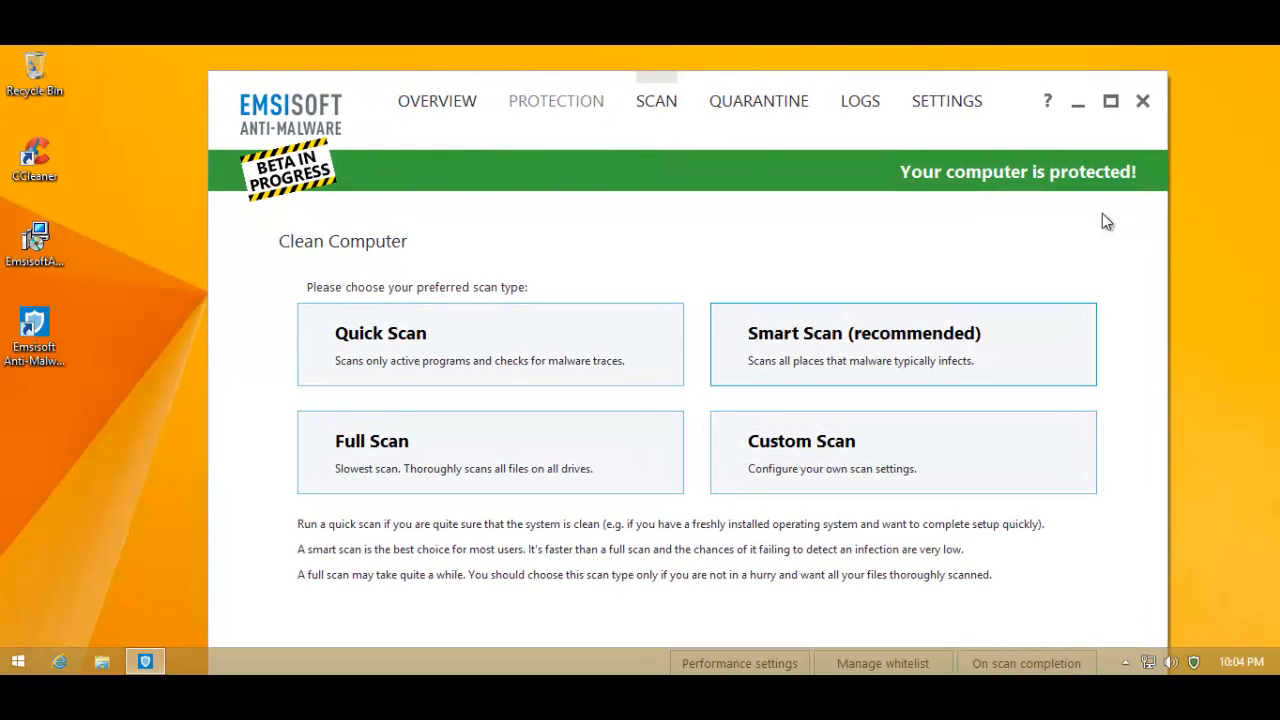
left_click_drag(966, 134, 863, 103)
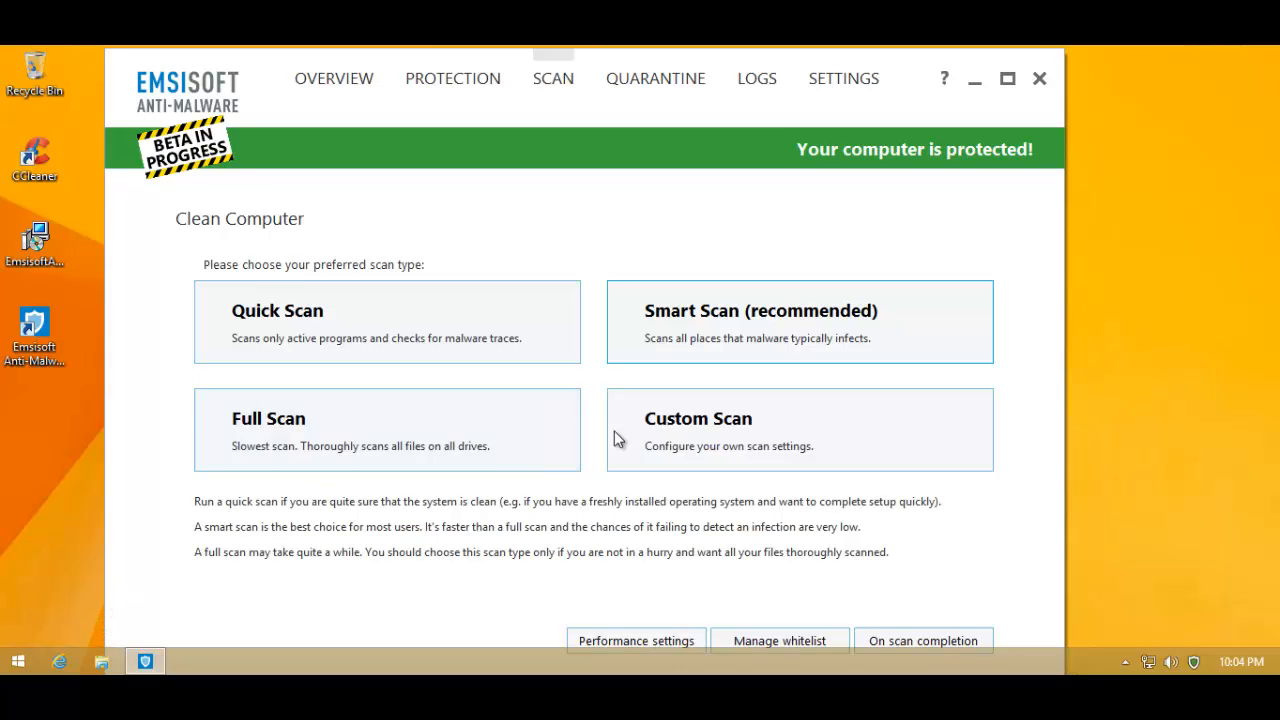
mouse_move(910, 112)
left_mouse_down()
mouse_move(917, 72)
mouse_move(922, 108)
left_mouse_up()
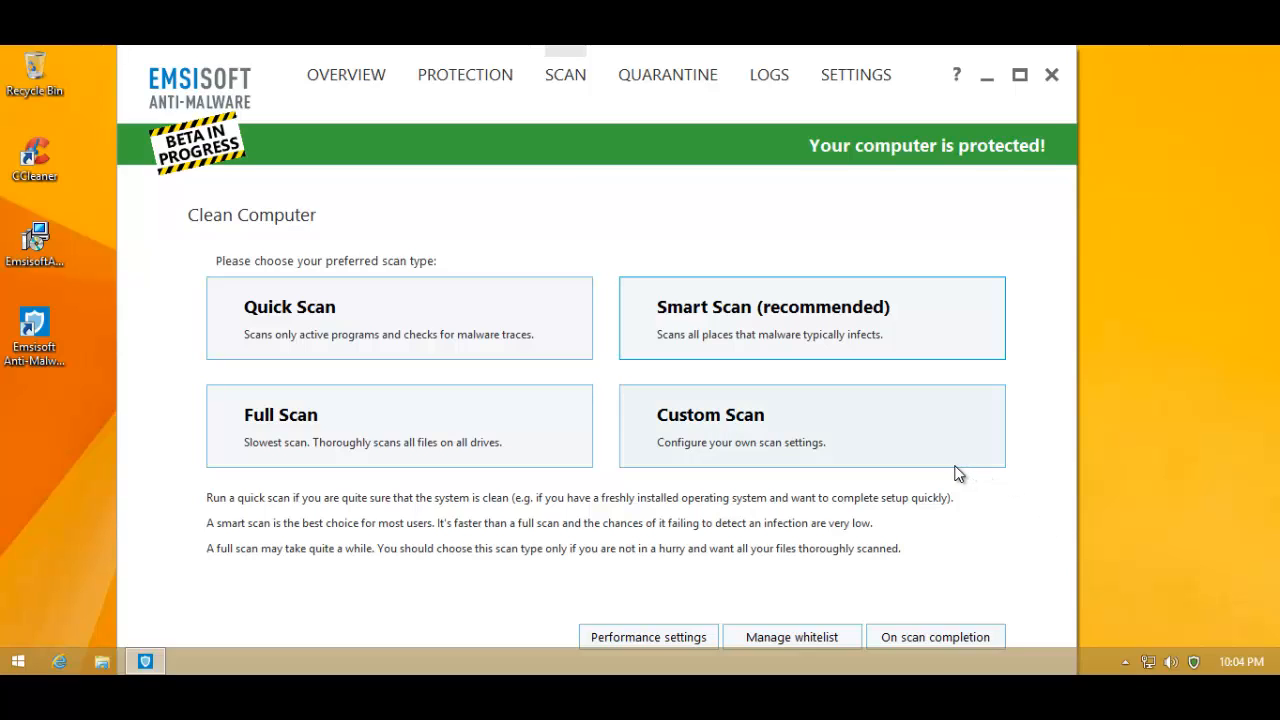
left_click_drag(810, 74, 857, 68)
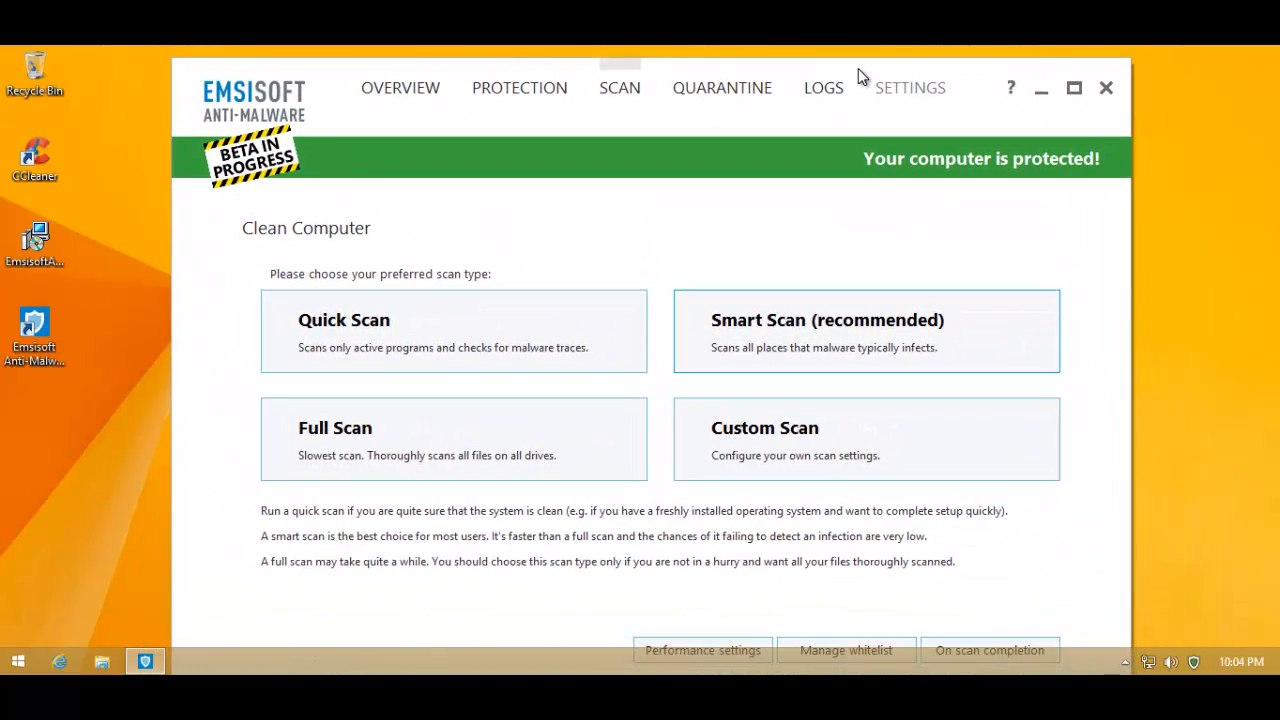
Review the Quarantine List and the General, Scheduled Scans and Updates settings.
left_click(712, 96)
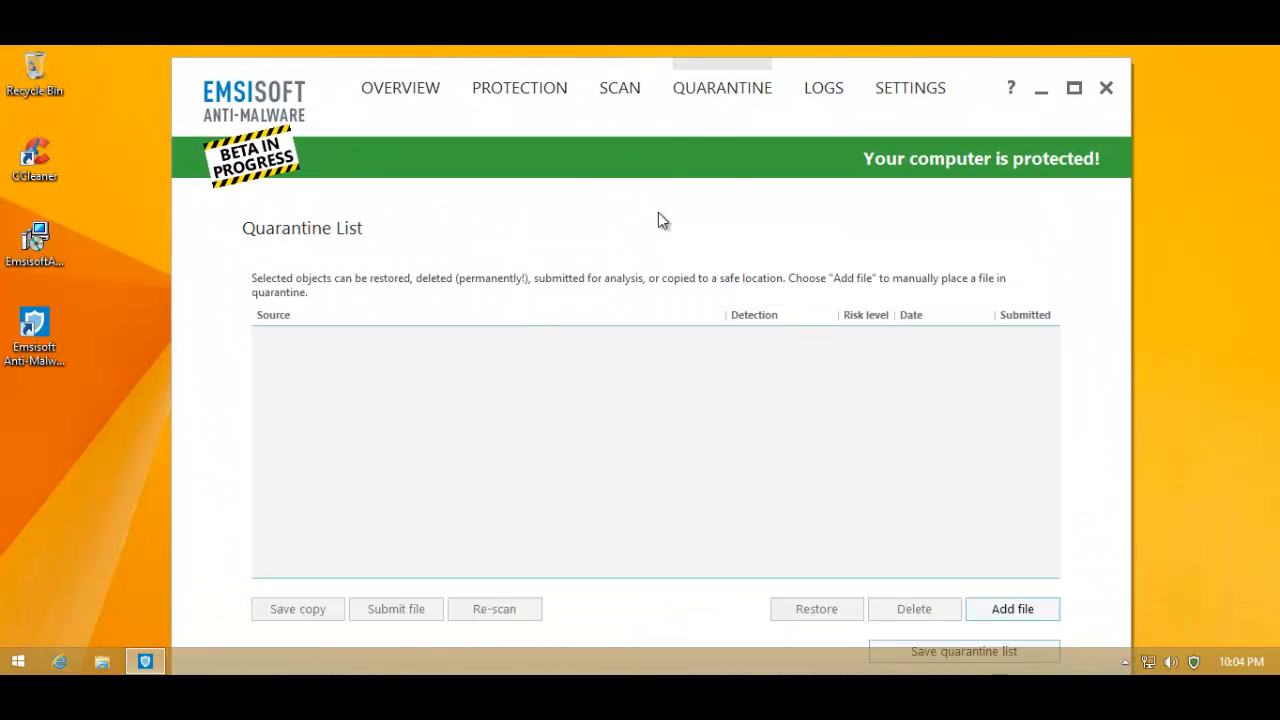
left_click(903, 94)
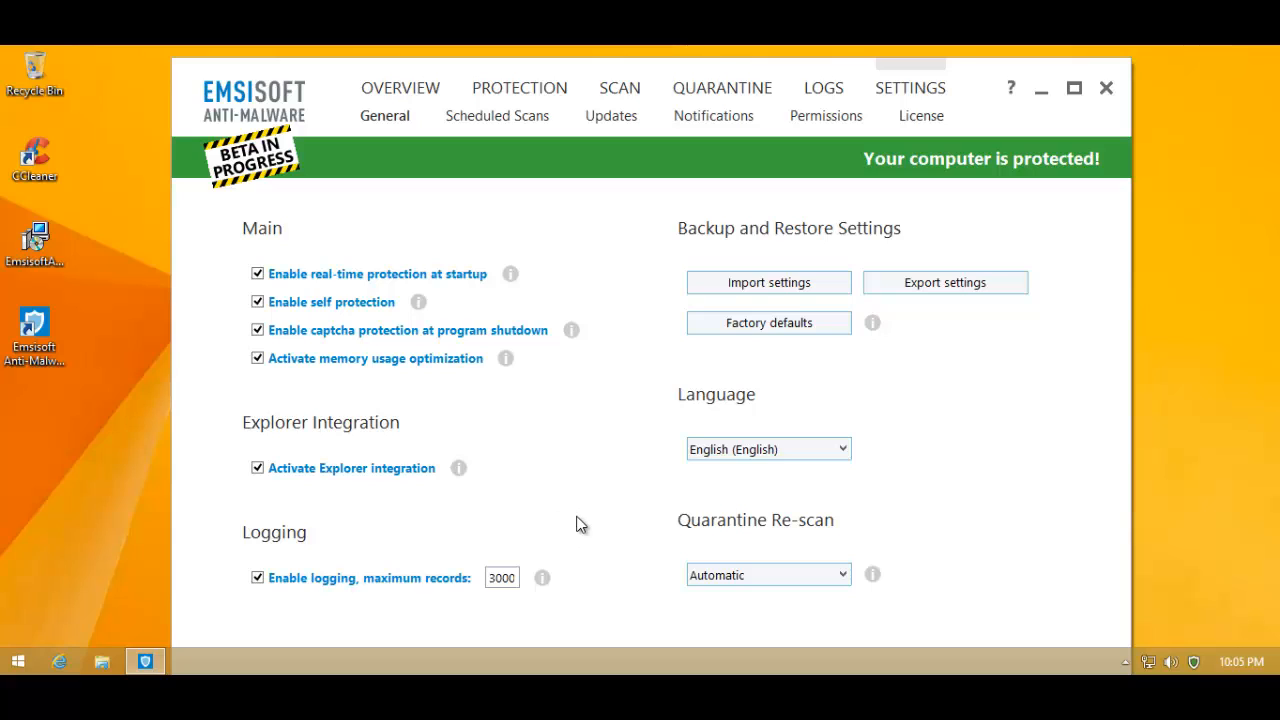
left_click(473, 124)
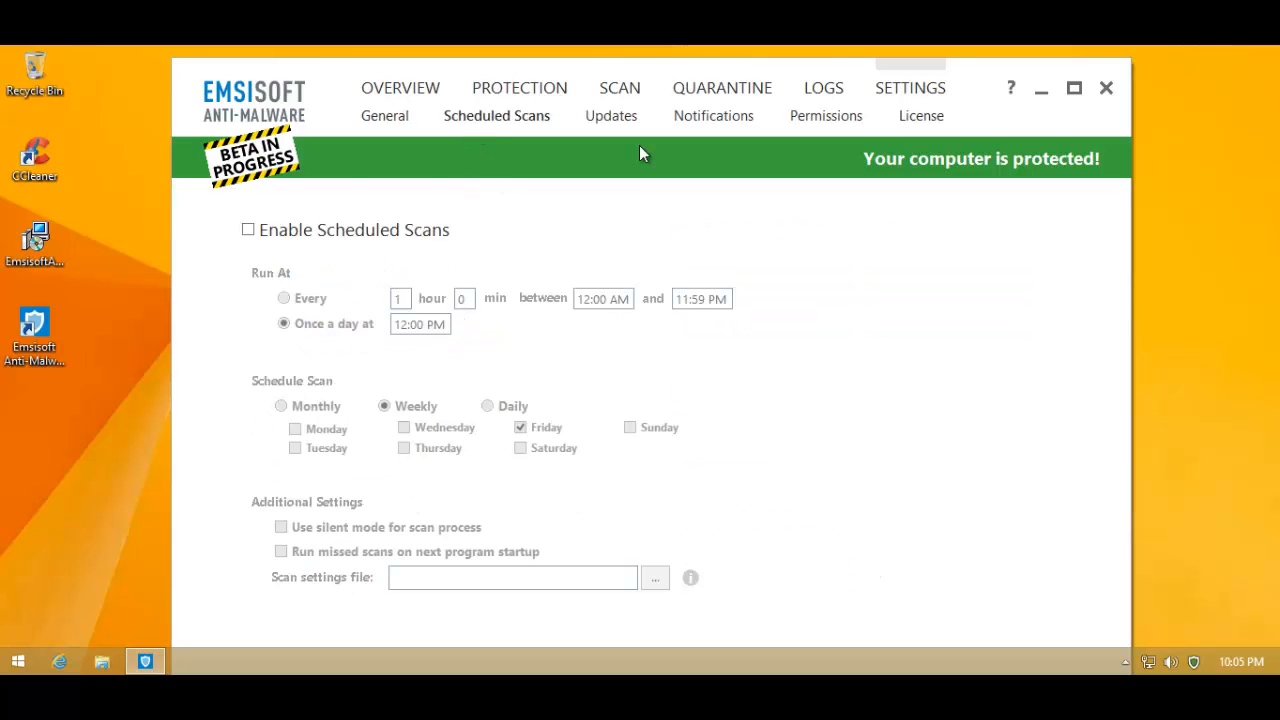
left_click(621, 118)
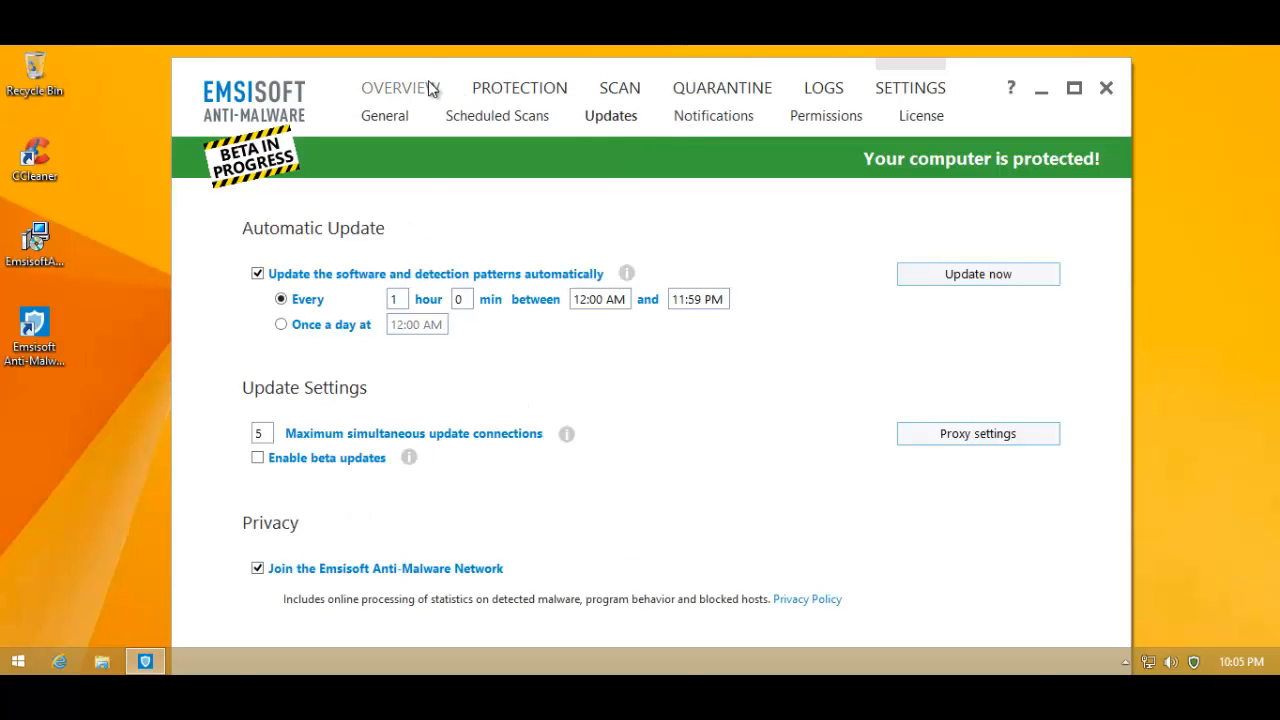
Run an update of Emsisoft Anti-Malware from the Overview, return from the update report and close the program window.
left_click(398, 88)
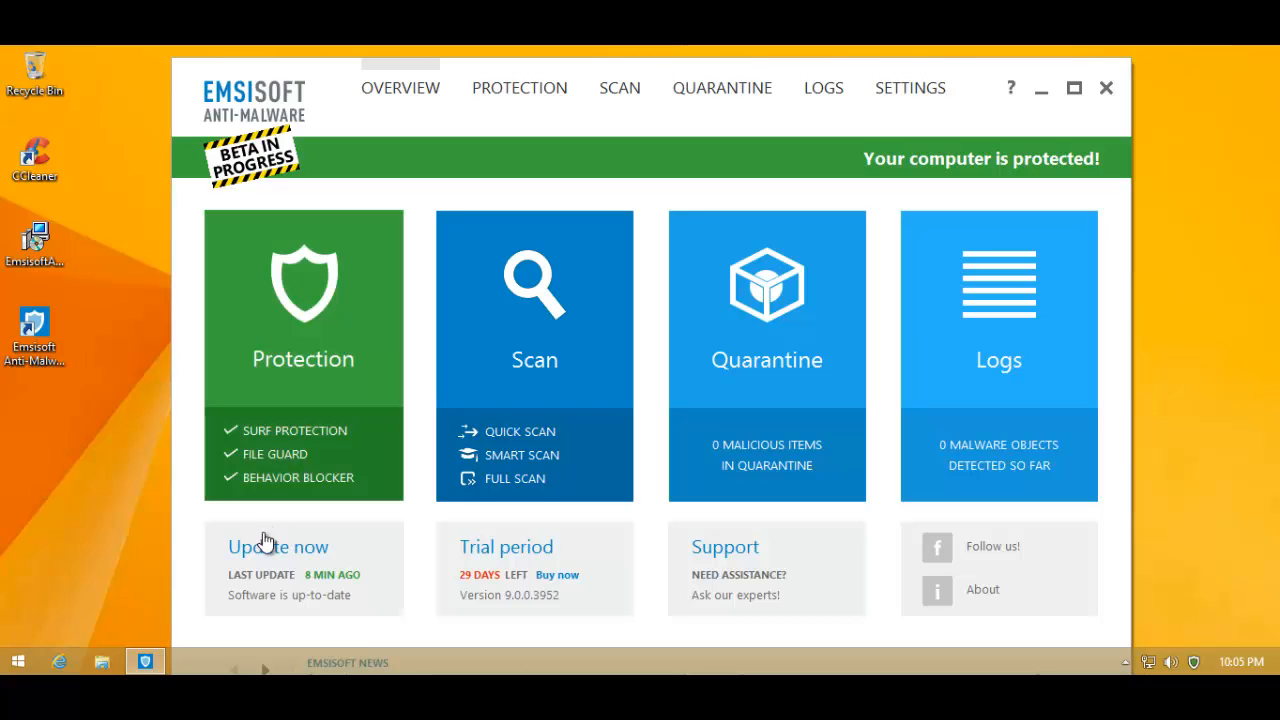
left_click(265, 550)
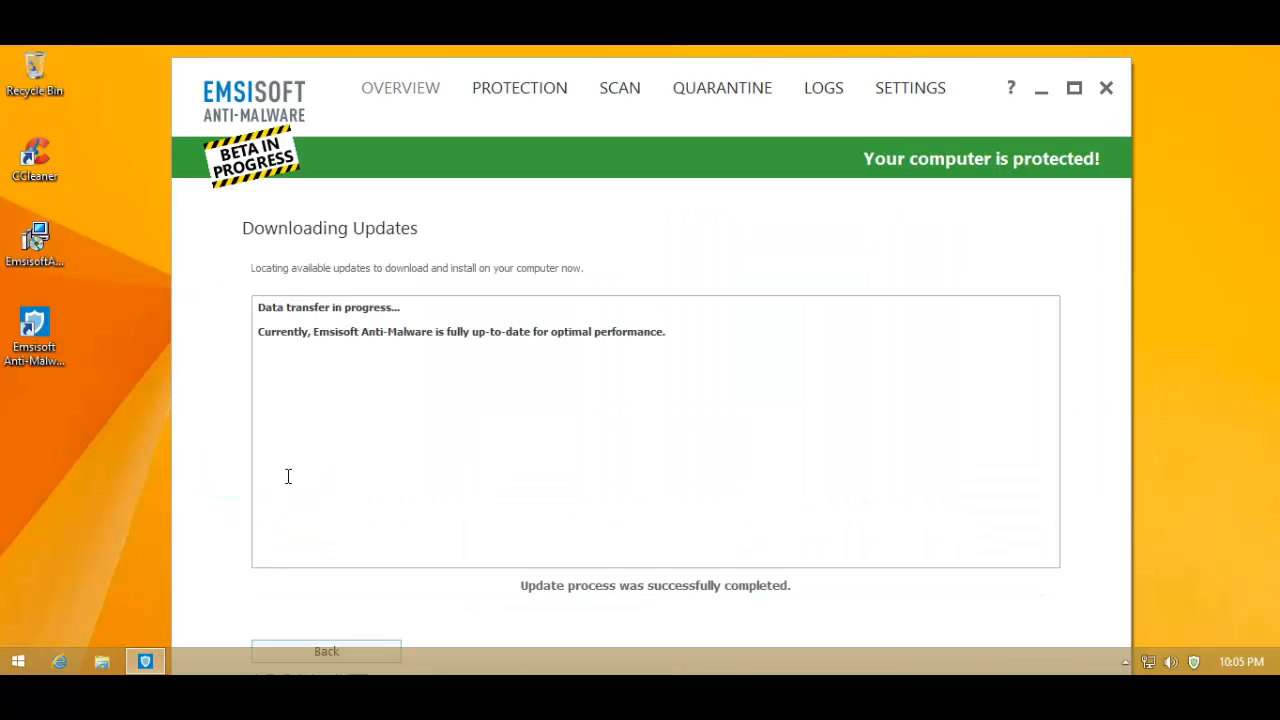
left_click(348, 645)
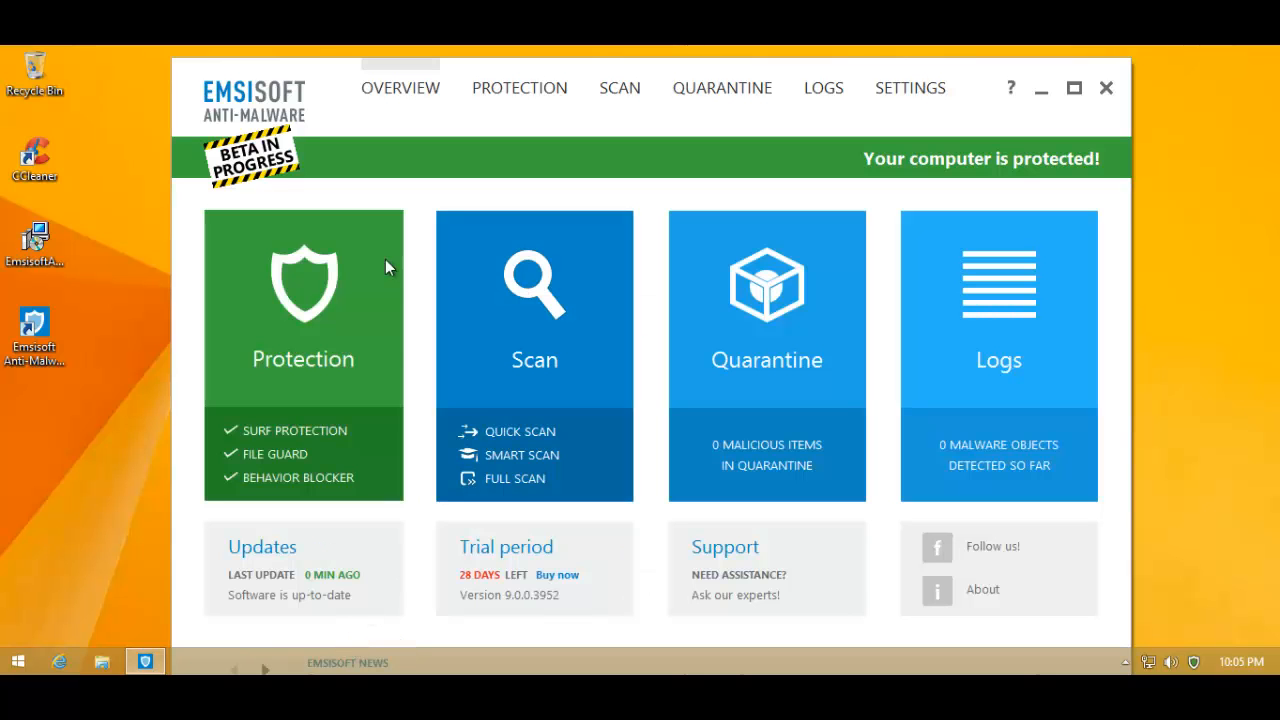
left_click(1107, 88)
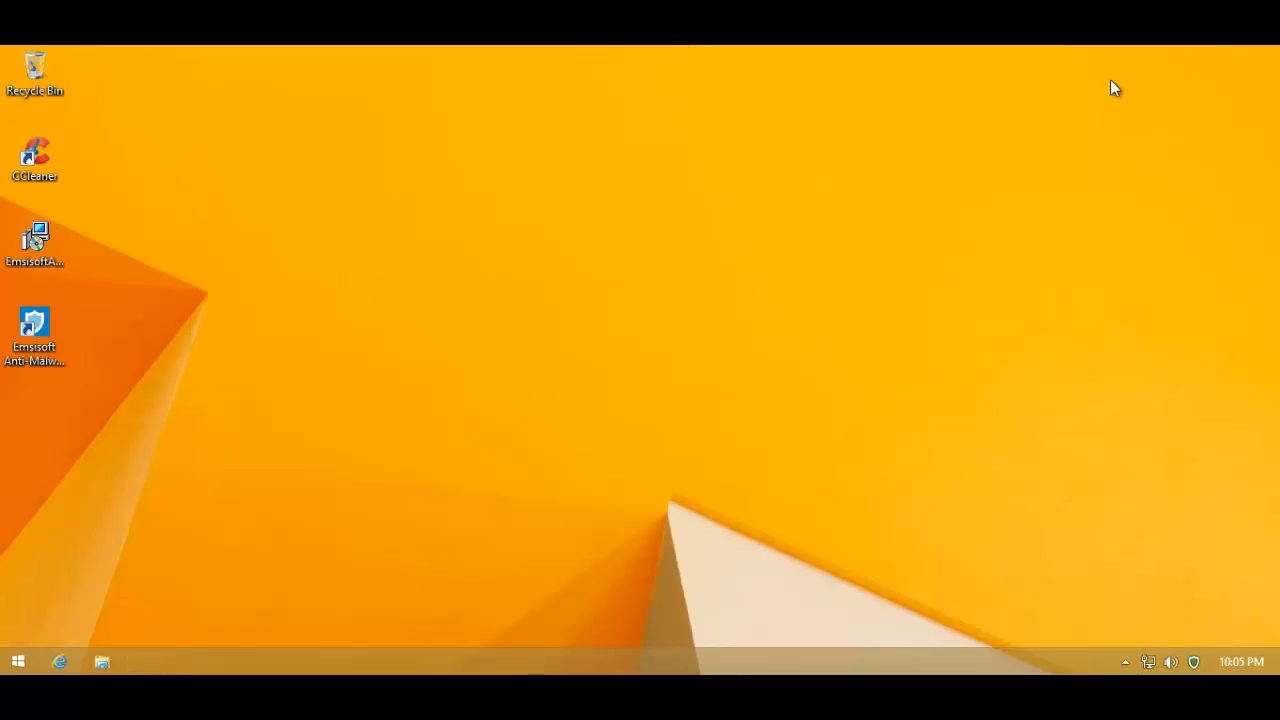
Launch Internet Explorer, open Task Manager with more details over it and move the Task Manager window higher on the screen.
left_click(58, 664)
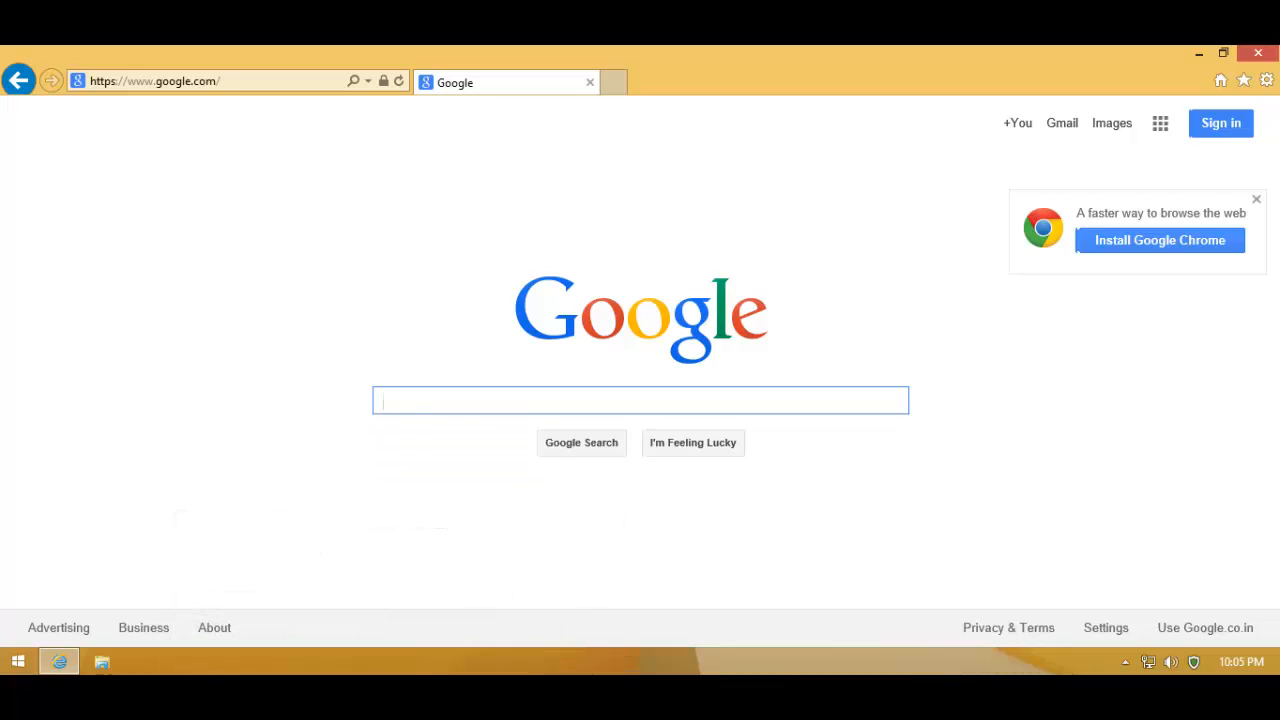
right_click(210, 669)
left_click(230, 604)
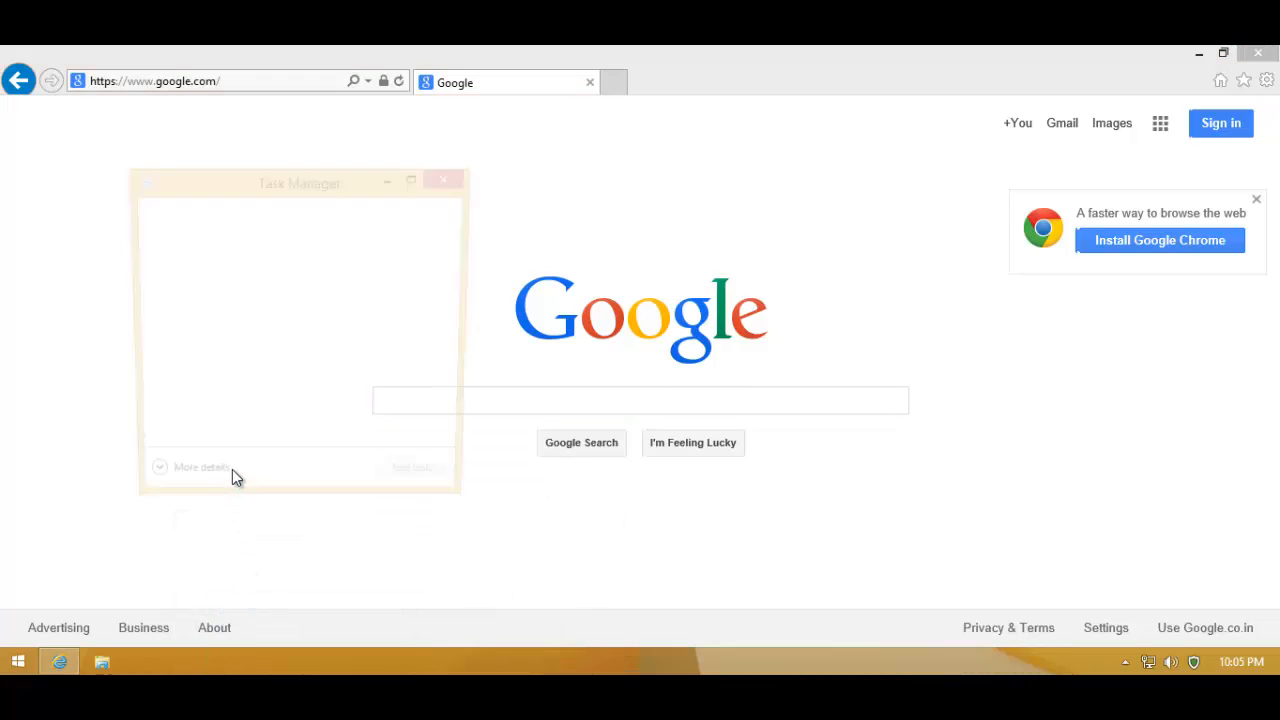
left_click(183, 486)
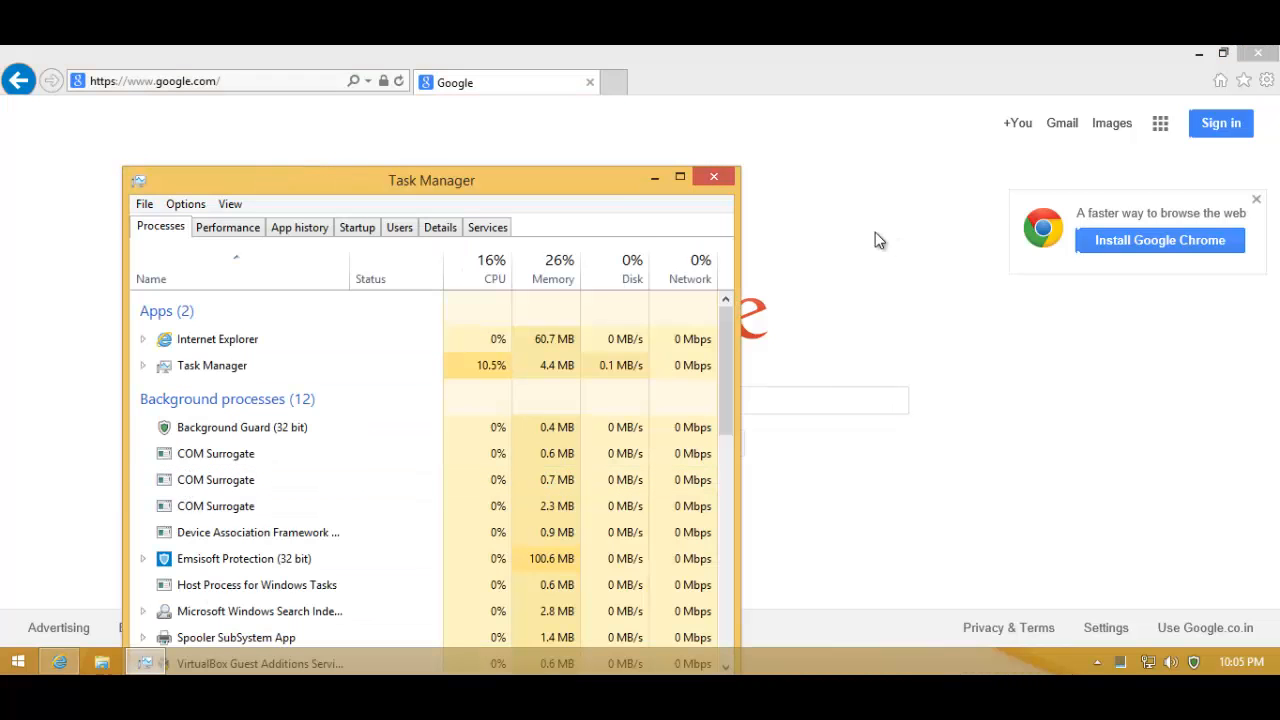
left_click_drag(621, 187, 763, 84)
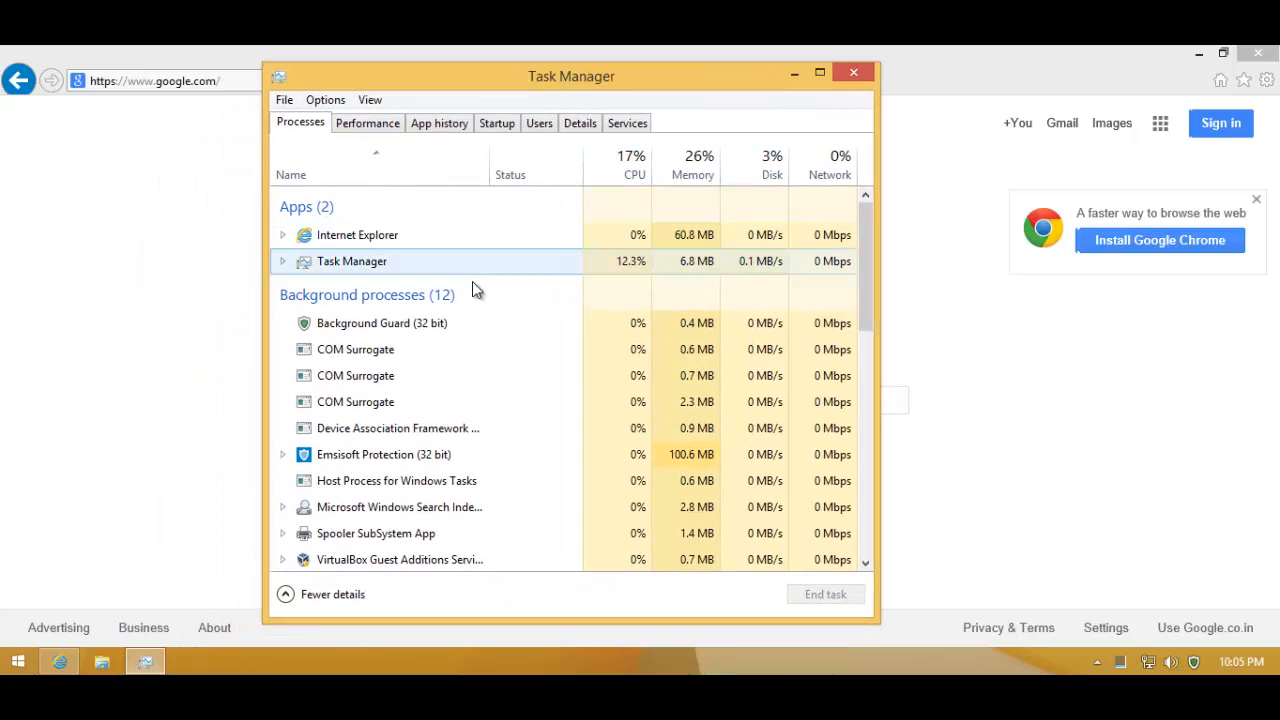
Examine the Background Guard process and expand the Emsisoft Protection process in Task Manager to check their resource usage.
left_click(460, 345)
left_click(458, 326)
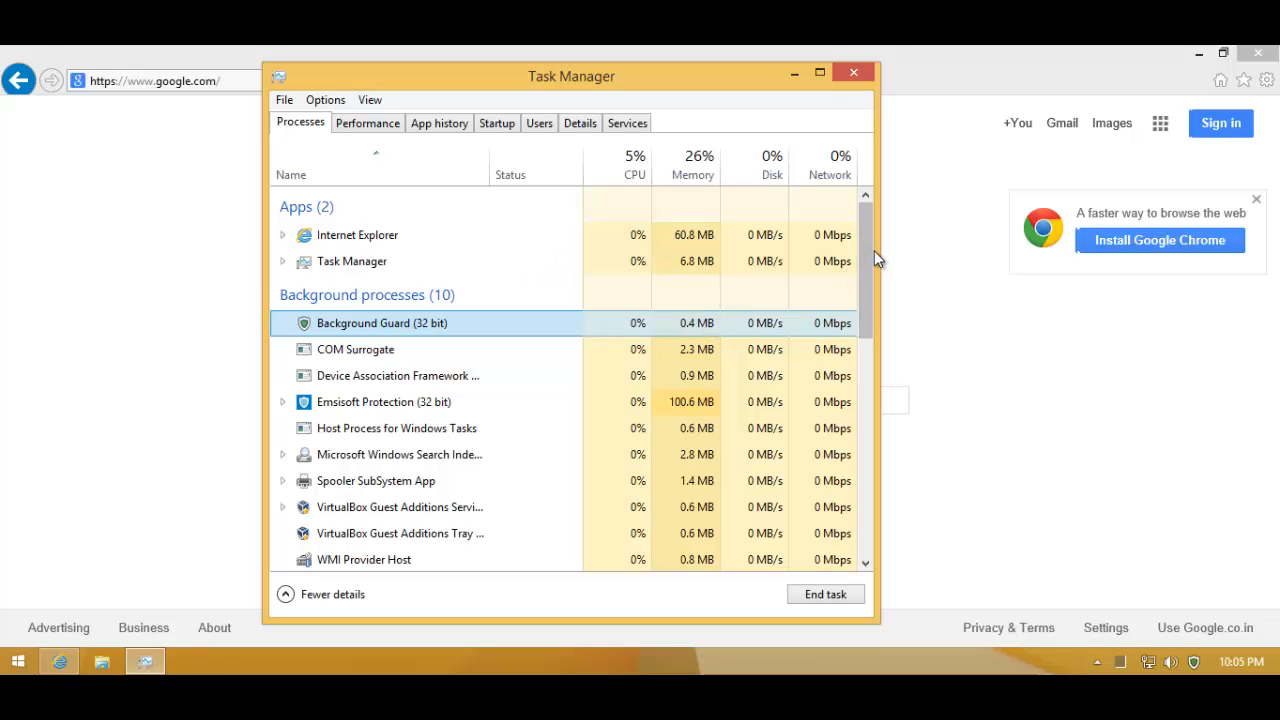
left_click_drag(869, 260, 867, 282)
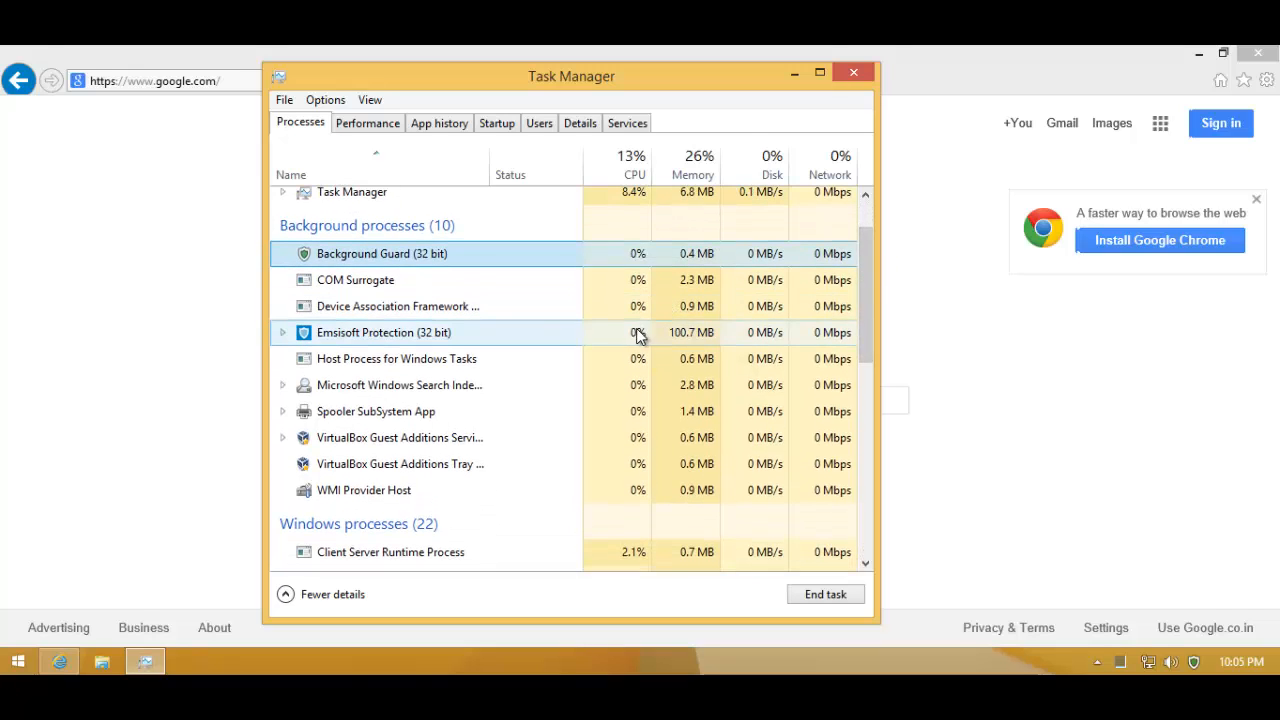
left_click(580, 333)
left_click(283, 333)
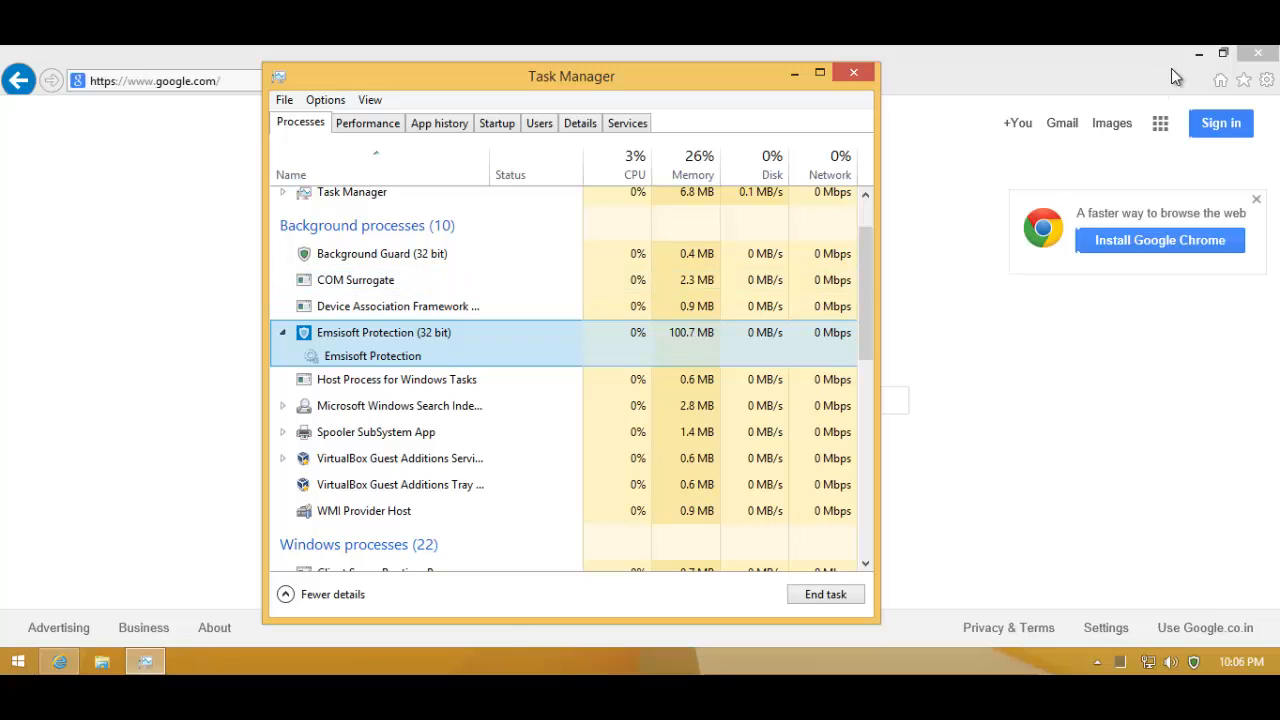
Close Internet Explorer and check the memory usage of the Emsisoft processes again in Task Manager.
left_click(1250, 60)
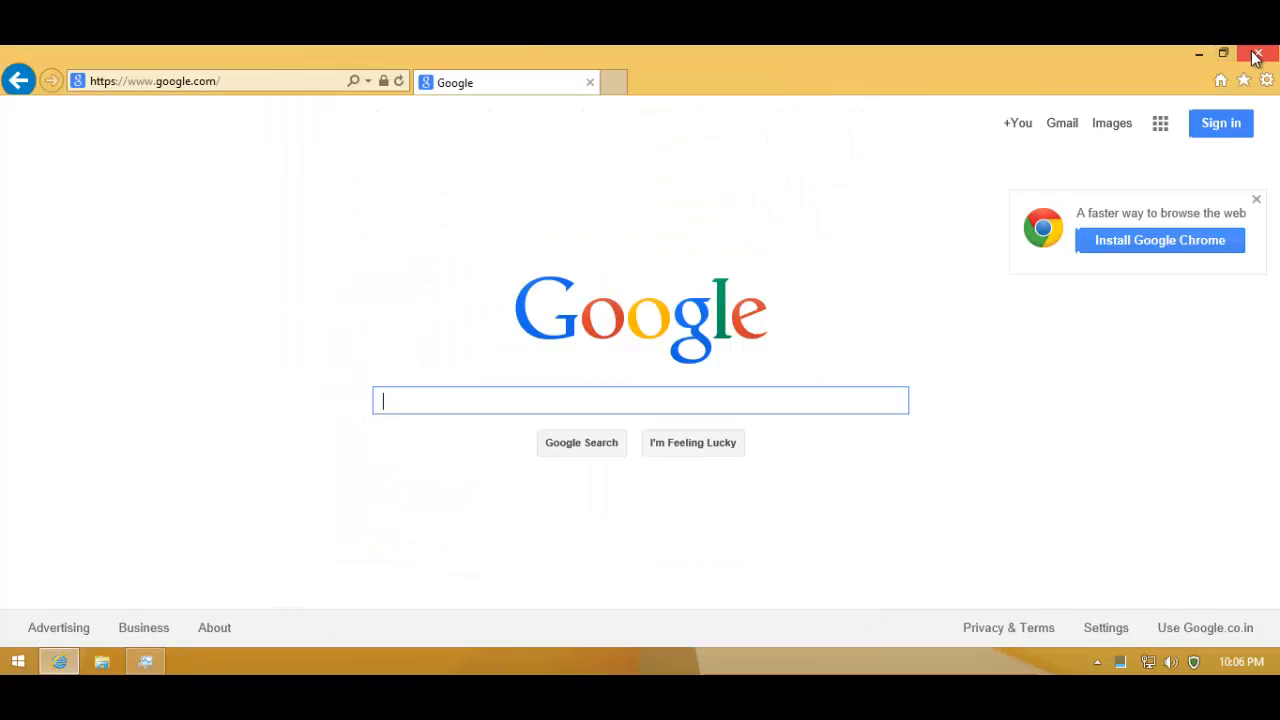
left_click(1257, 53)
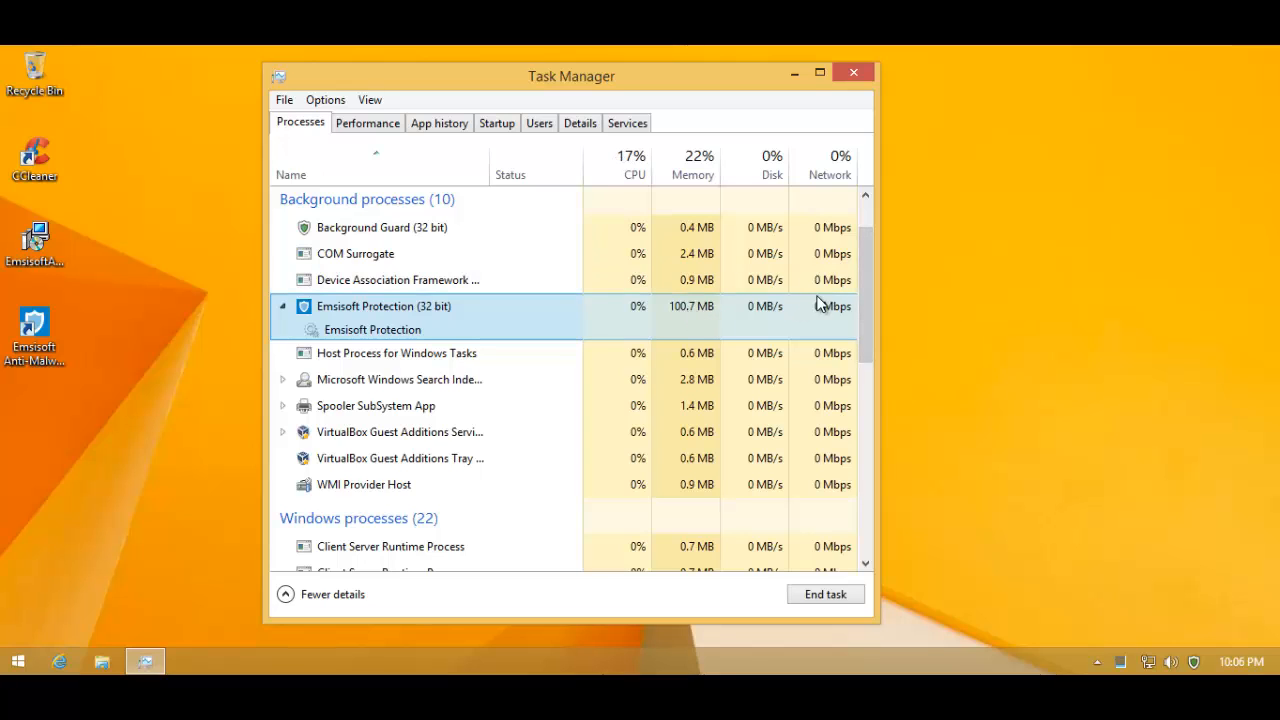
scroll(862, 296, "down", 1)
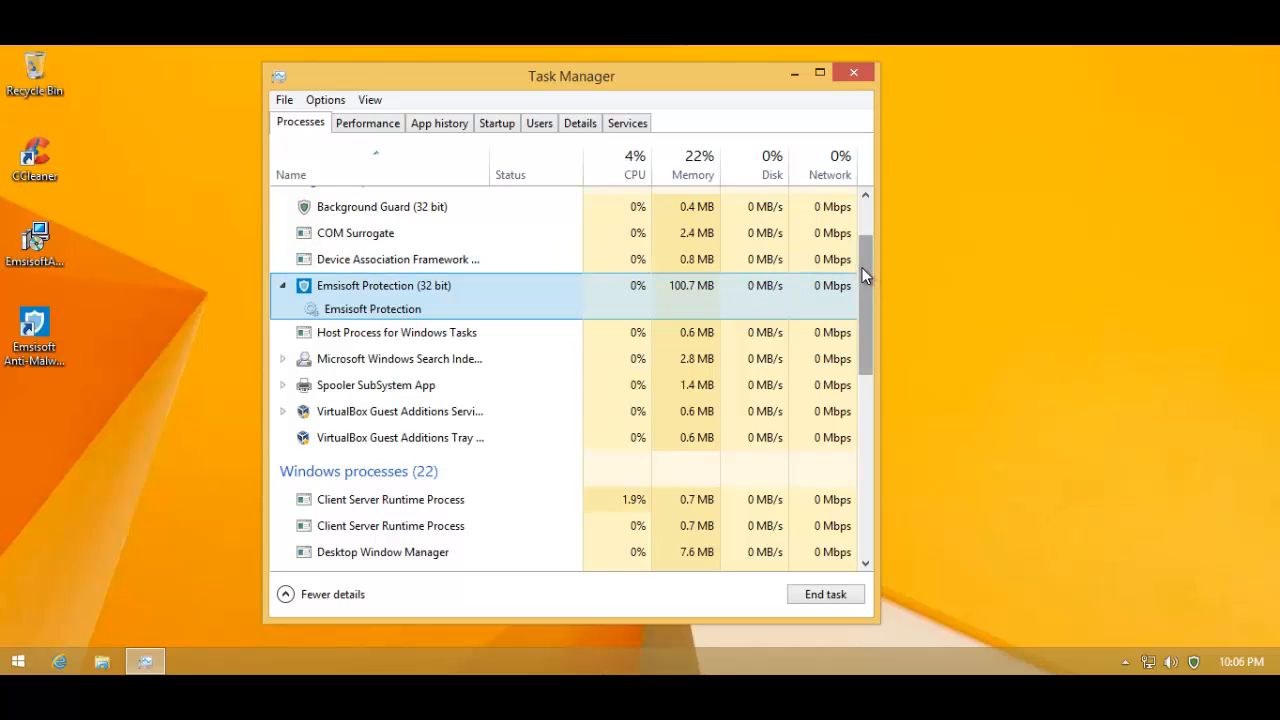
left_click_drag(864, 268, 640, 290)
left_click_drag(859, 283, 853, 237)
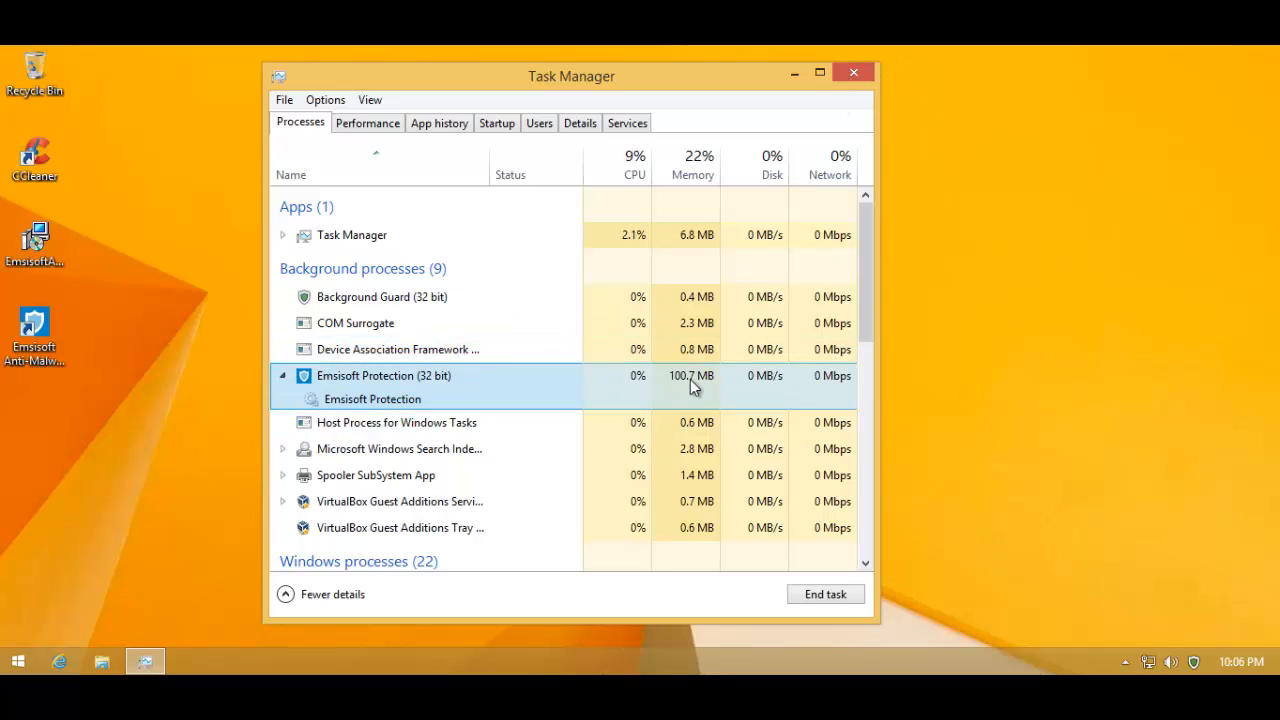
Close Task Manager, try to load dentreptoka1980.co.vu/l.exe in Internet Explorer and dismiss the Emsisoft alert.
left_click(853, 73)
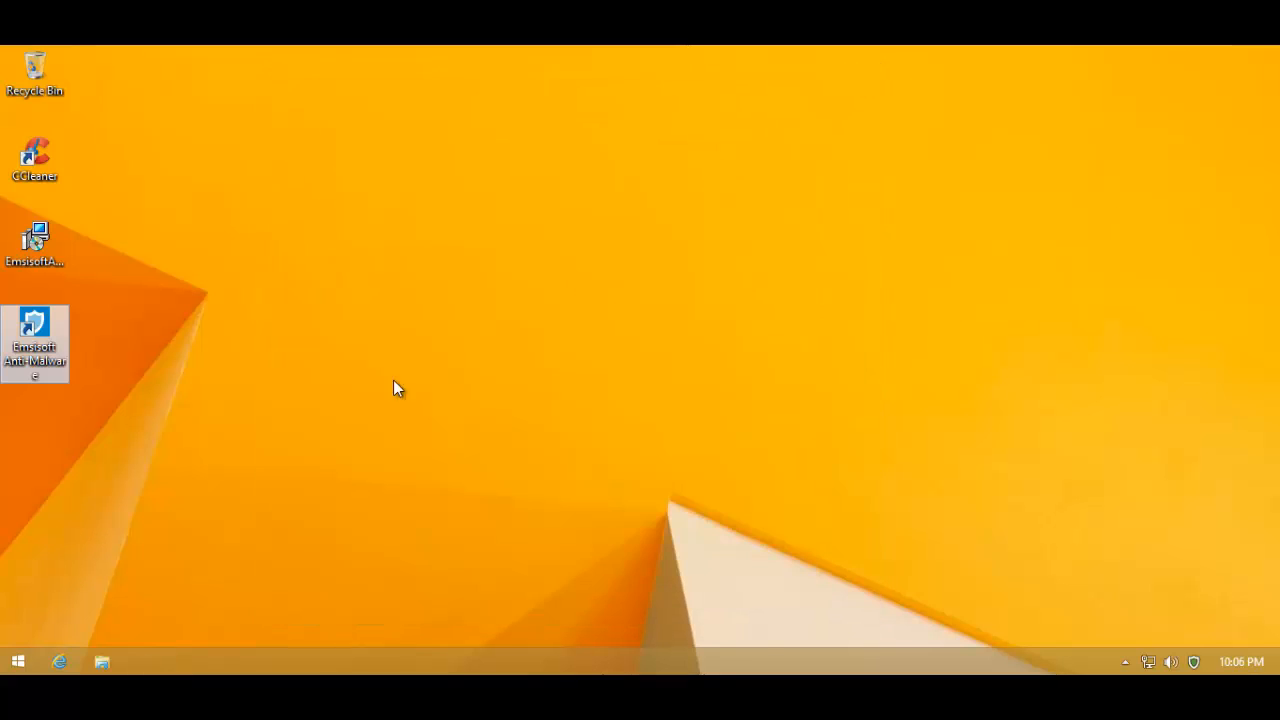
left_click(59, 660)
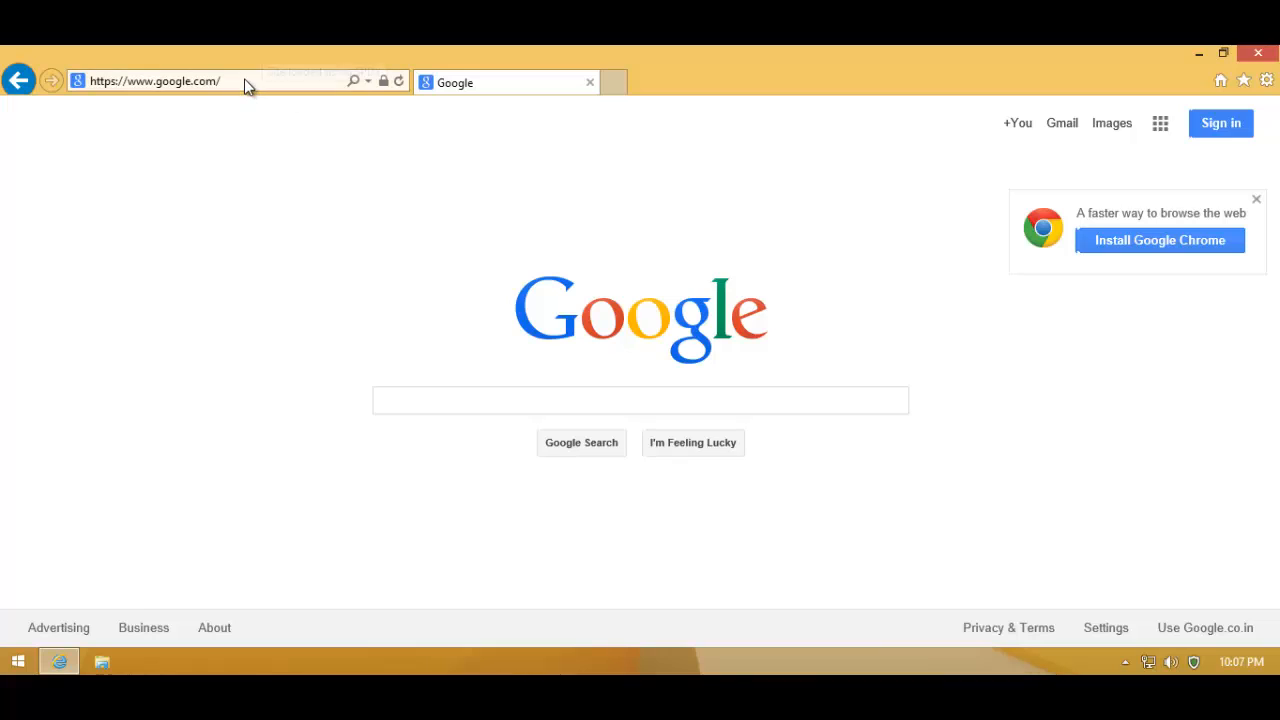
left_click(247, 84)
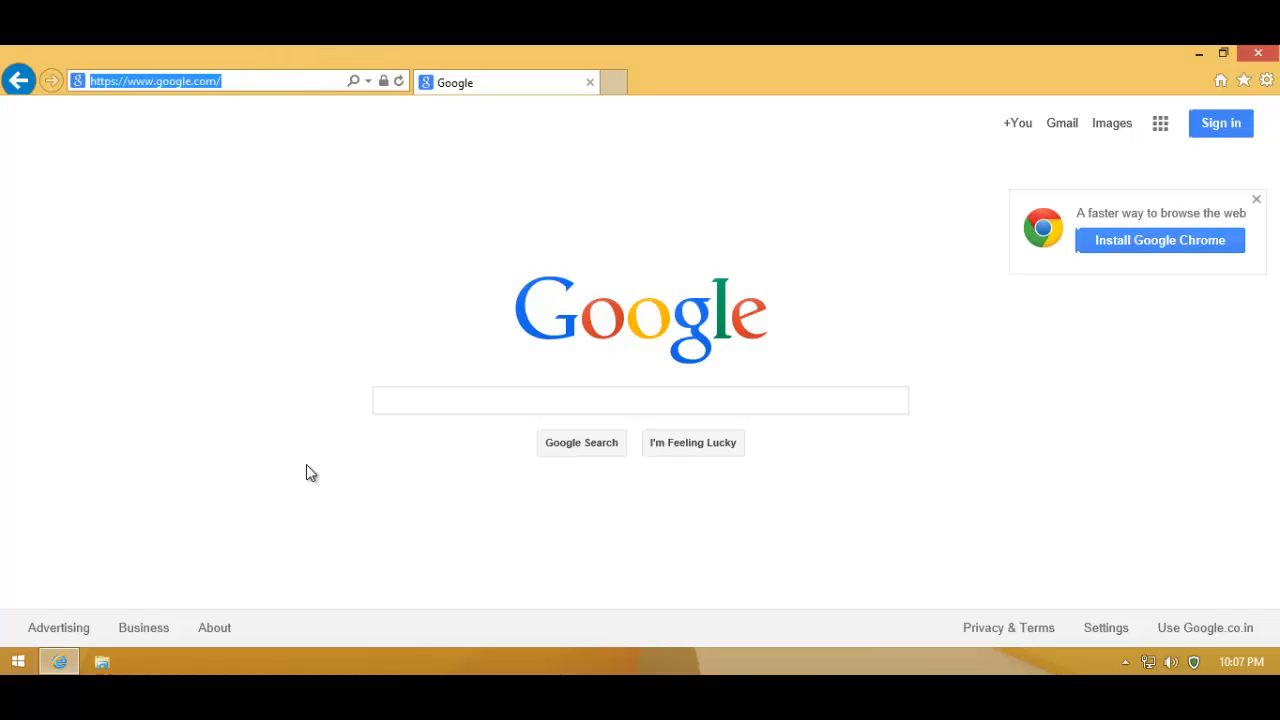
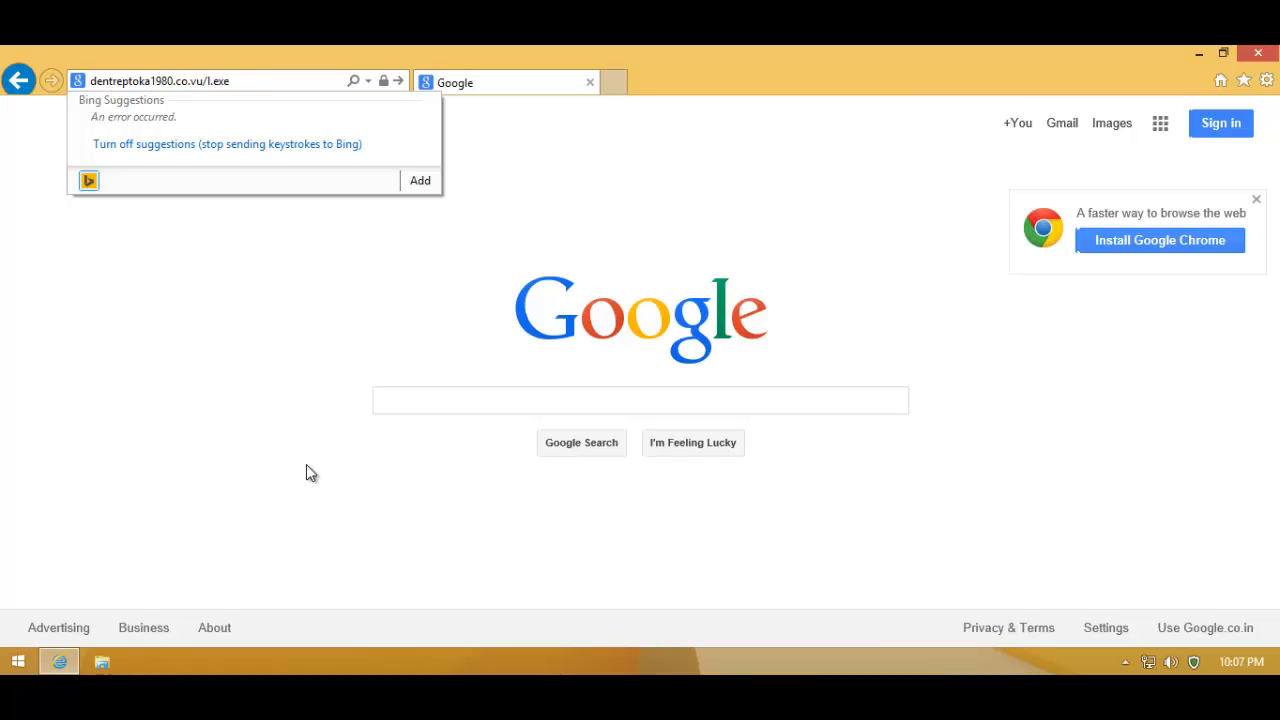
key("Return")
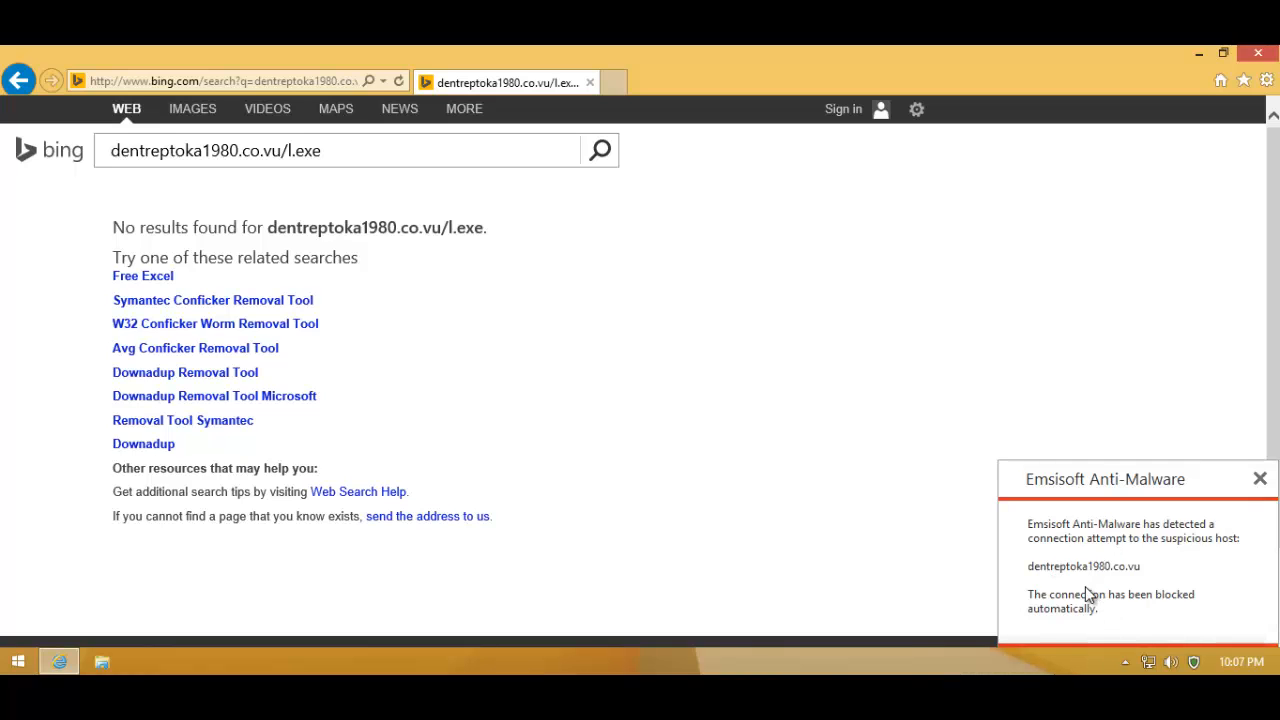
left_click(1260, 479)
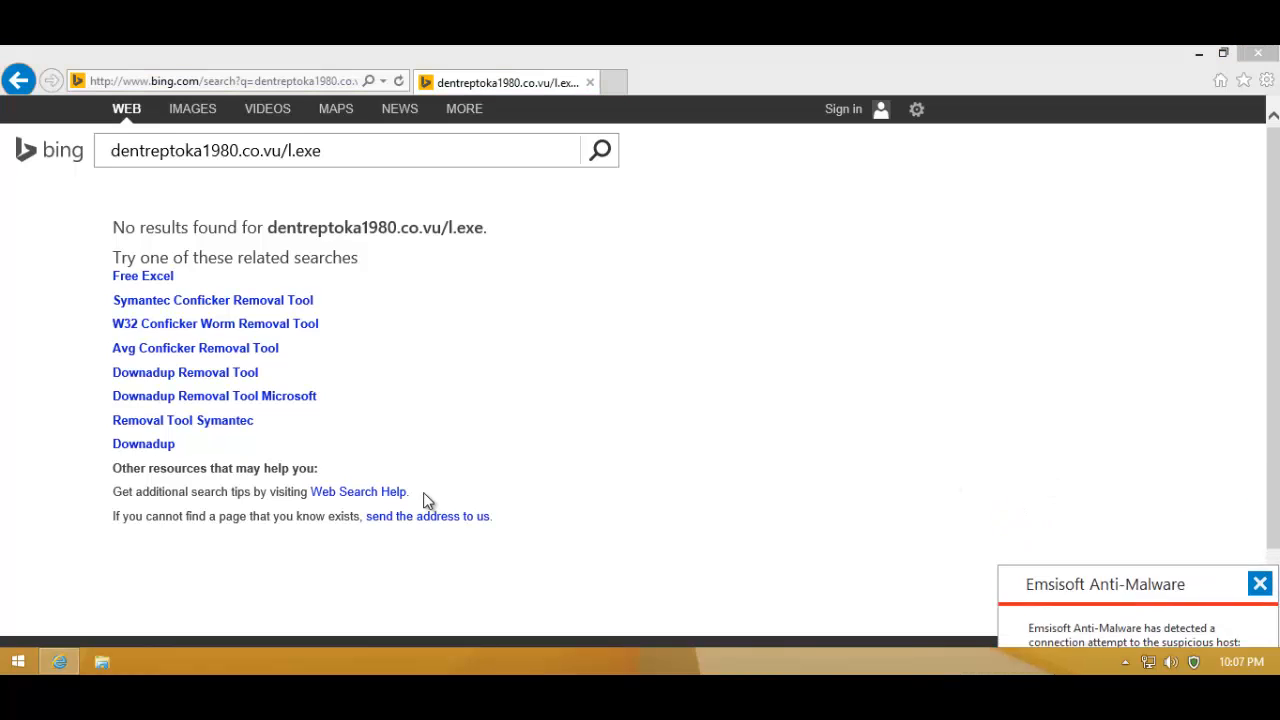
Copy the ozma-nechasim.co.il zip link from the Malware links note, try to load it in Internet Explorer and dismiss the alert.
key("alt+Tab")
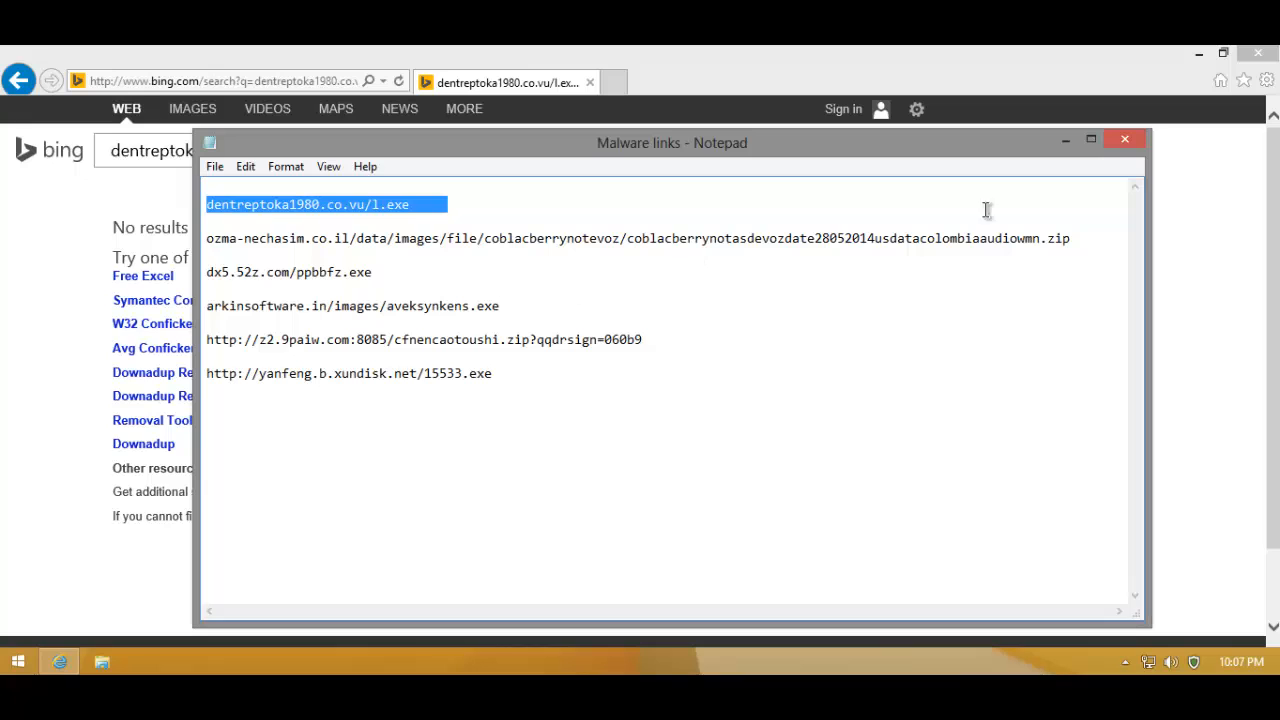
left_click_drag(1070, 238, 1060, 218)
key("ctrl+c")
left_click(28, 315)
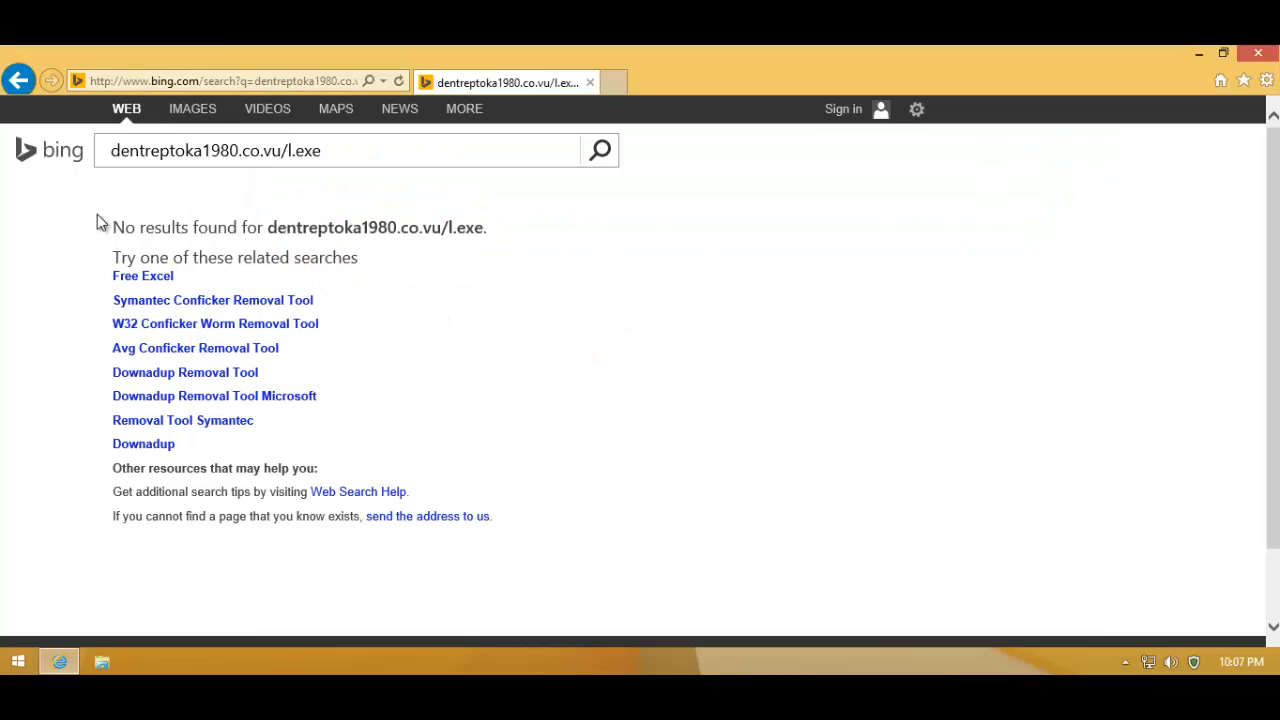
left_click(200, 80)
key("ctrl+v")
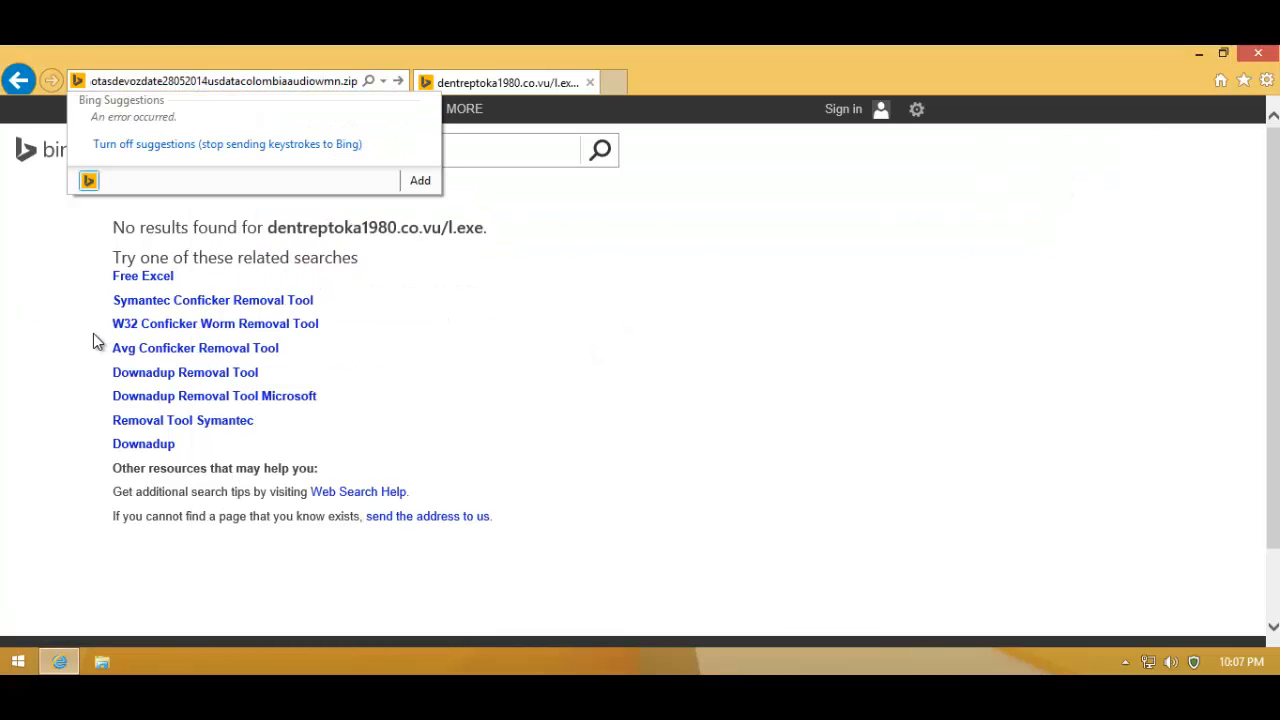
key("Return")
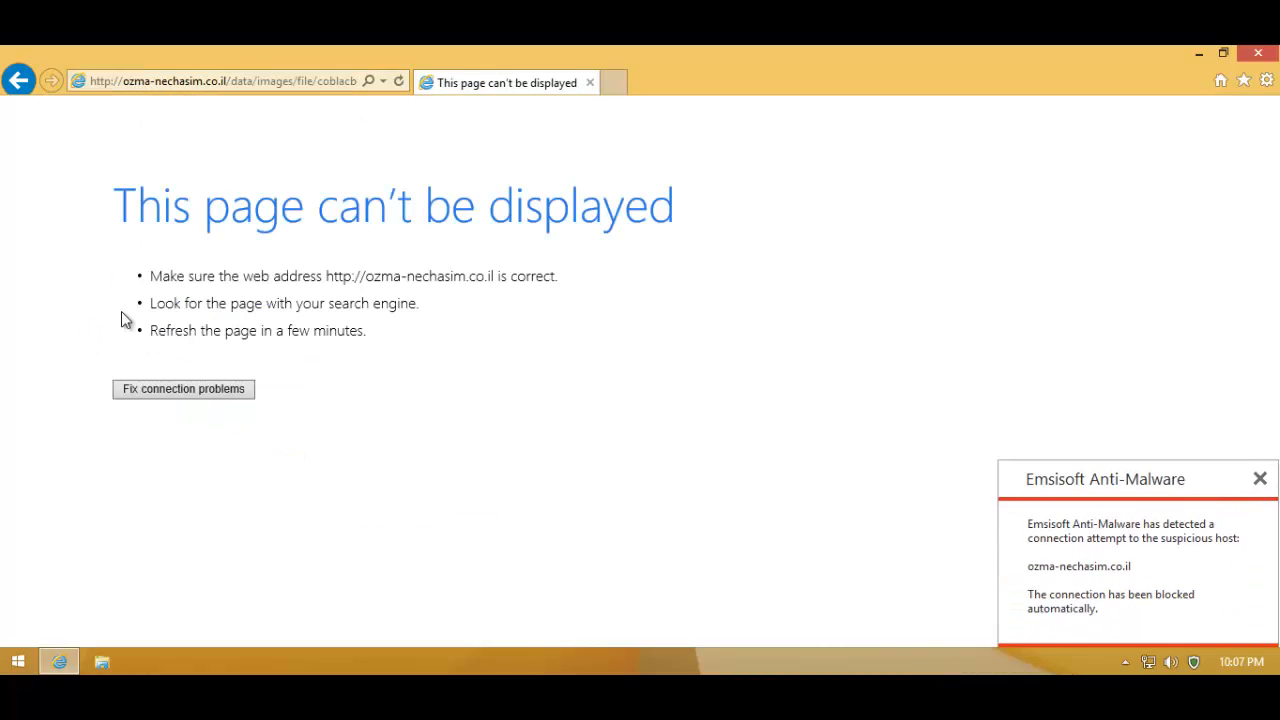
left_click(1260, 479)
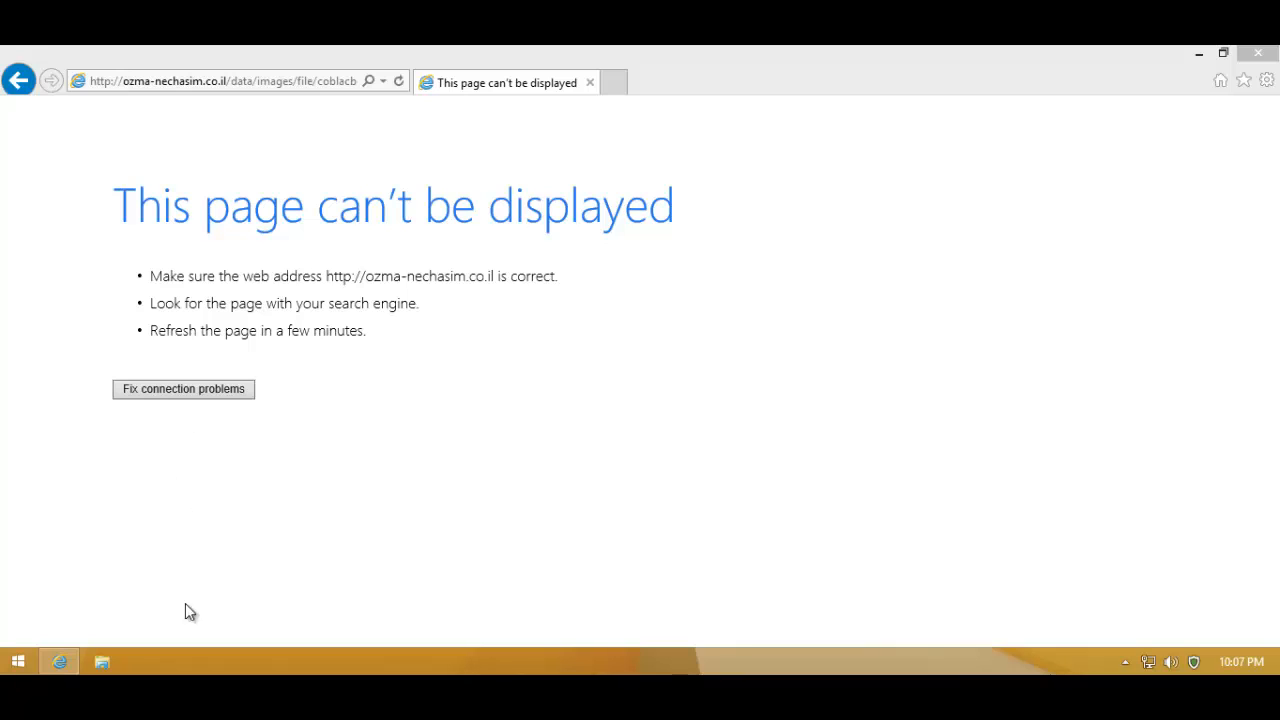
Copy dx5.52z.com/ppbbfz.exe from the Malware links note and try to load it in Internet Explorer.
key("alt+Tab")
left_click_drag(404, 271, 386, 256)
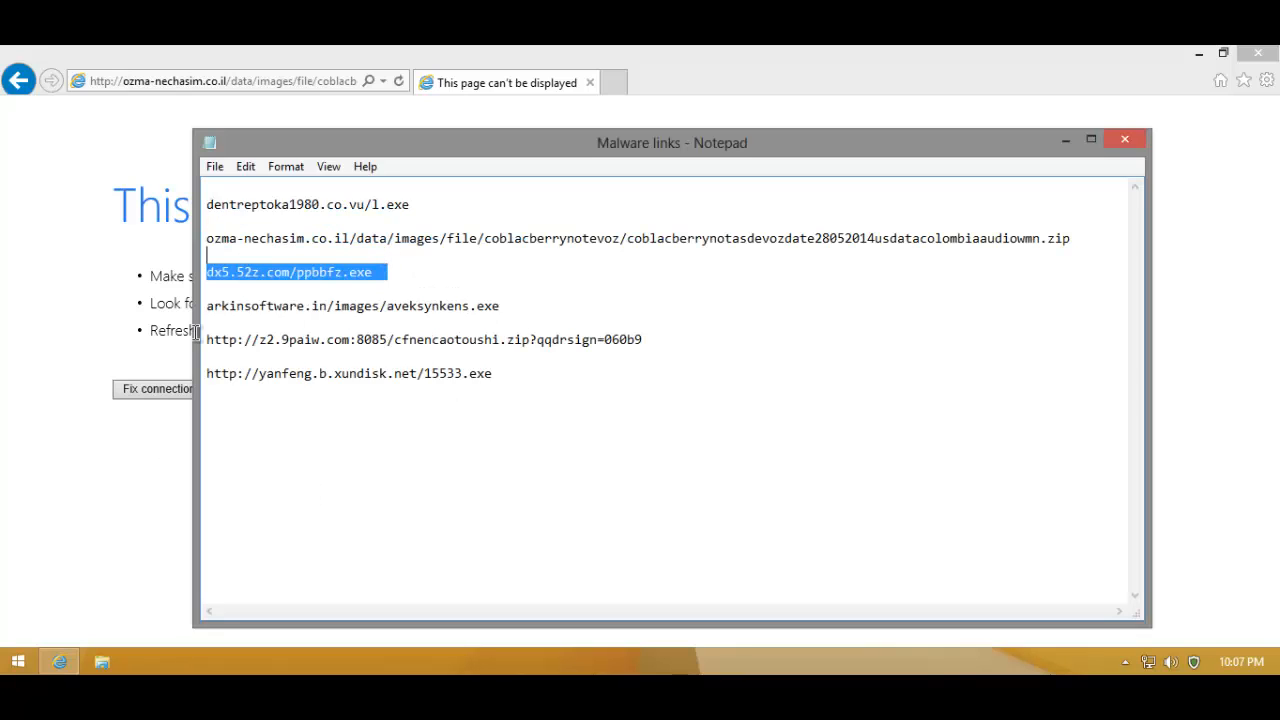
left_click(4, 265)
left_click(189, 80)
key("ctrl+v")
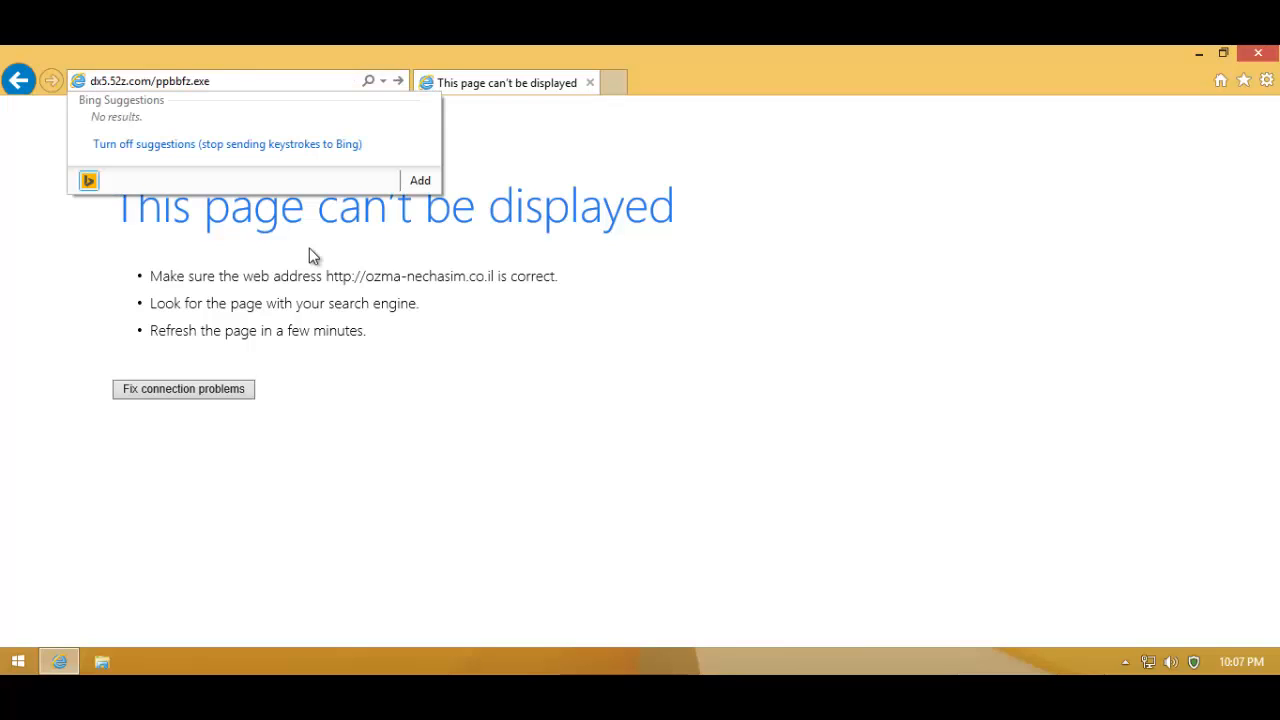
key("Return")
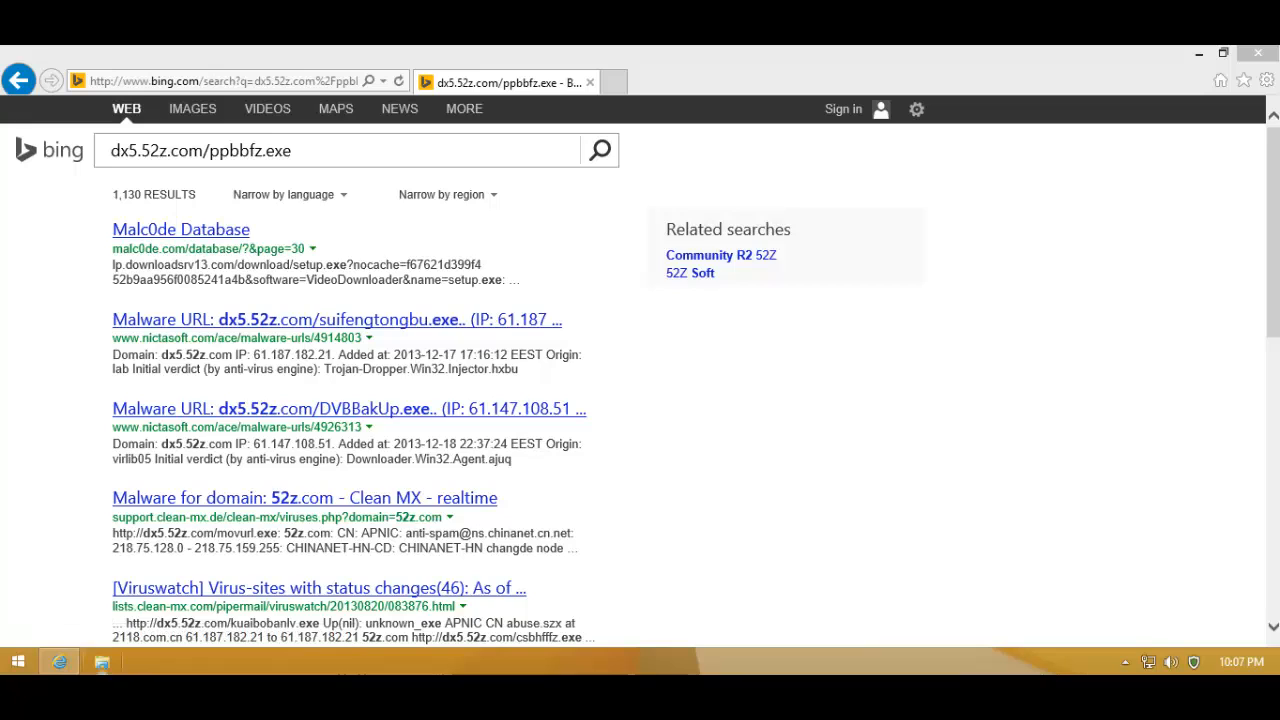
Copy arkinsoftware.in/images/aveksynkens.exe from the Malware links note, try to load it in Internet Explorer and dismiss the alert.
key("alt+Tab")
left_click_drag(521, 327, 517, 290)
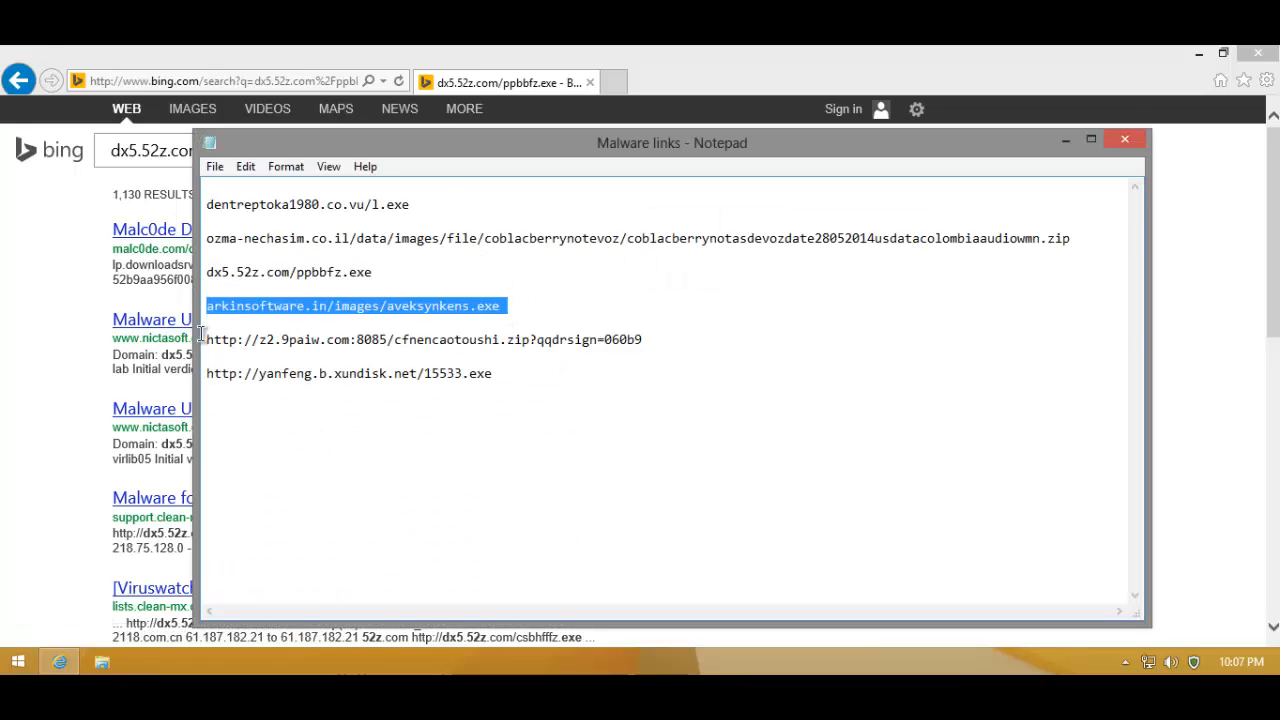
key("alt+Tab")
key("alt+d")
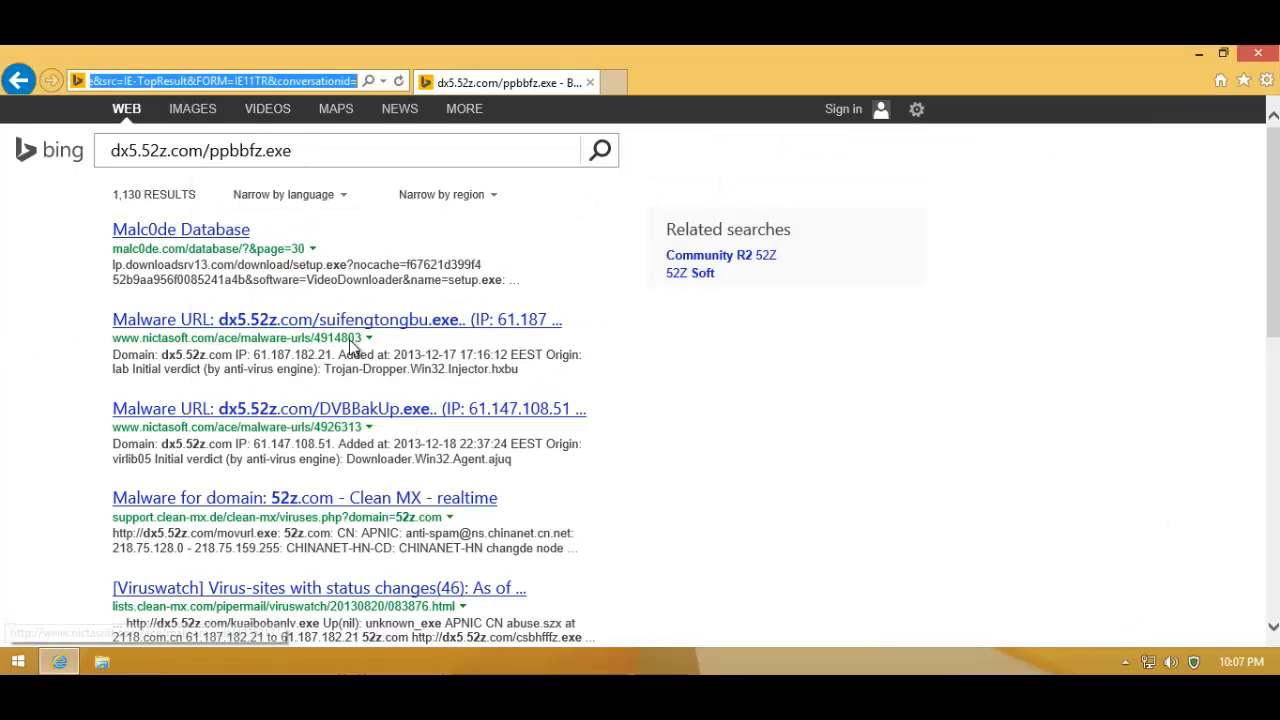
key("ctrl+v")
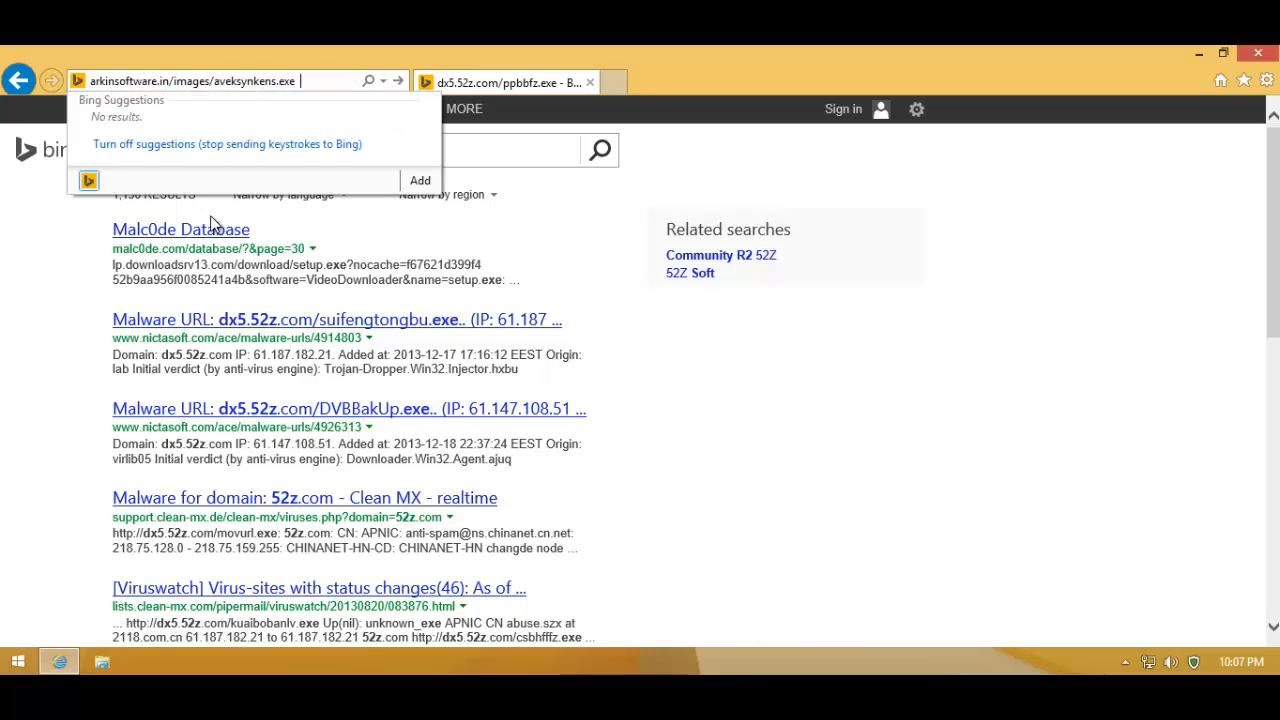
key("Return")
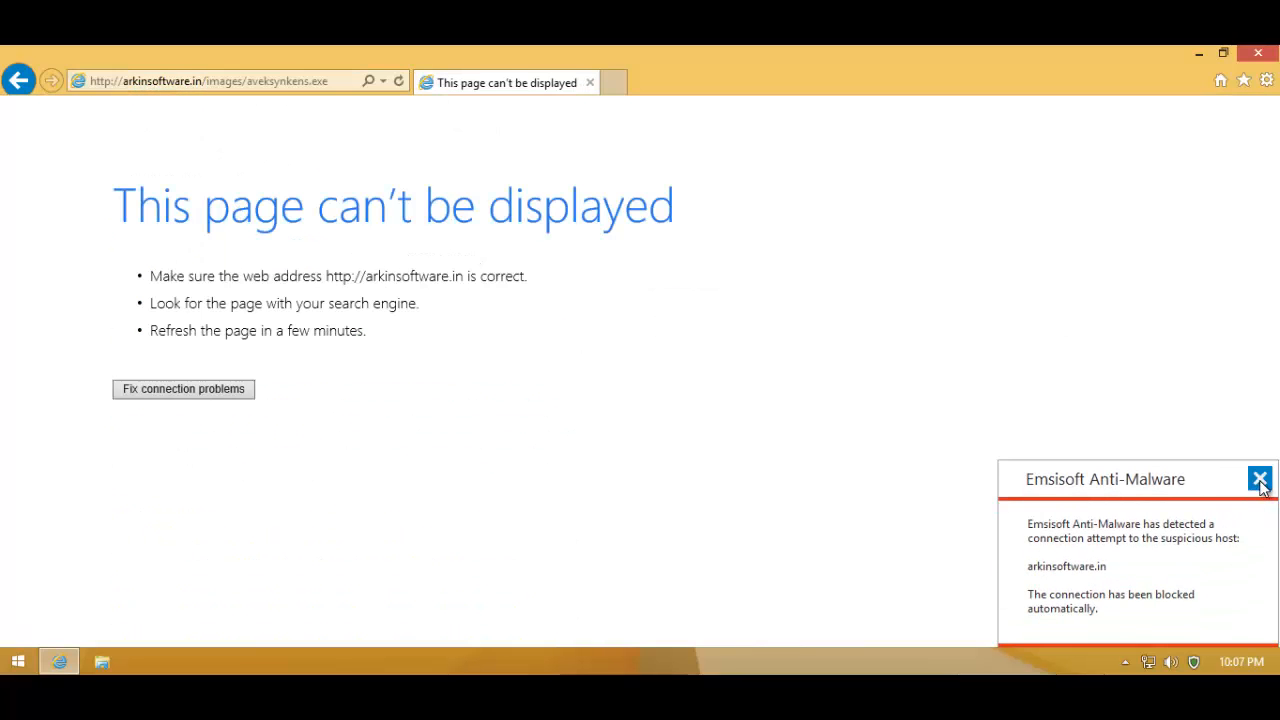
left_click(1260, 479)
key("alt+Tab")
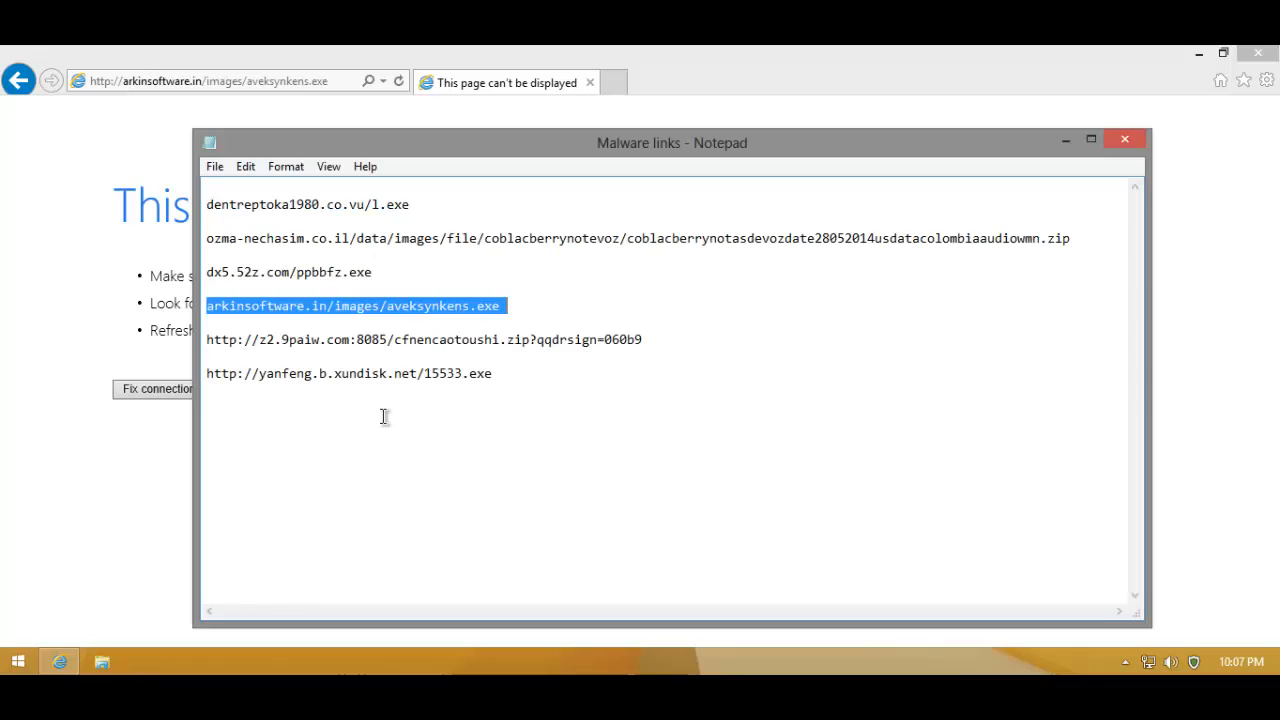
left_click_drag(662, 343, 206, 322)
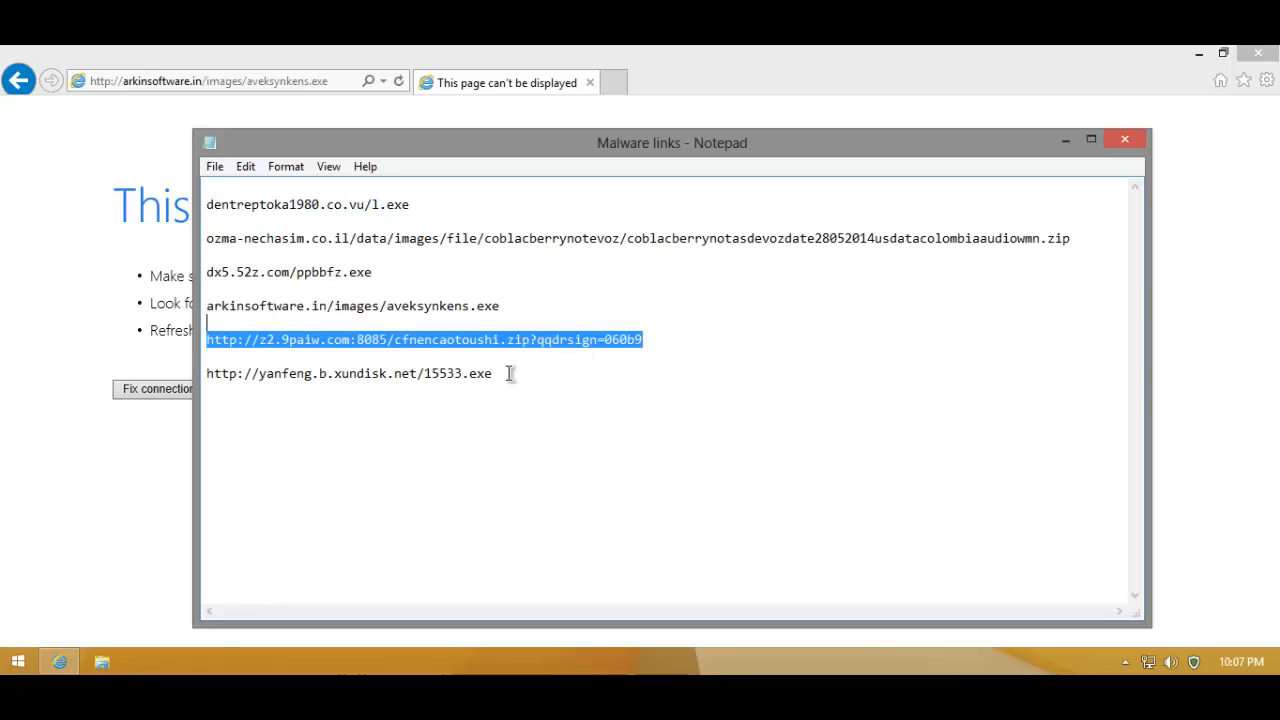
left_click(4, 418)
left_click(201, 83)
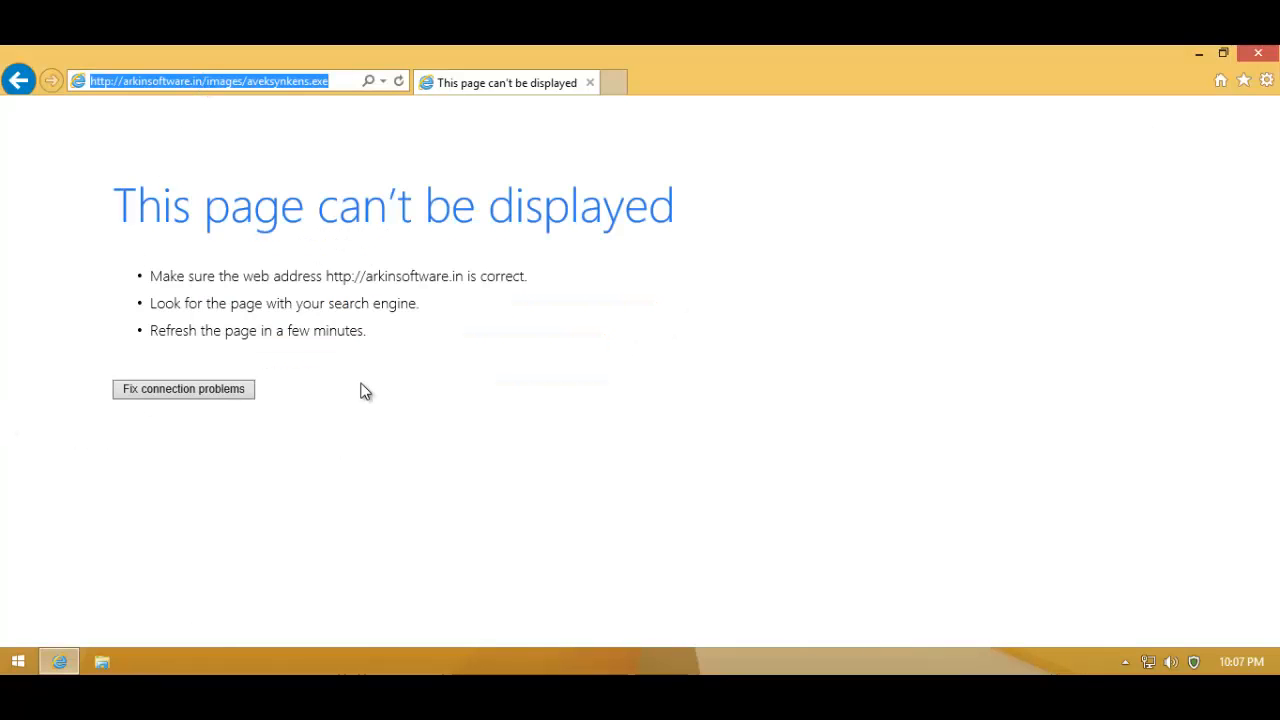
key("ctrl+v")
key("Return")
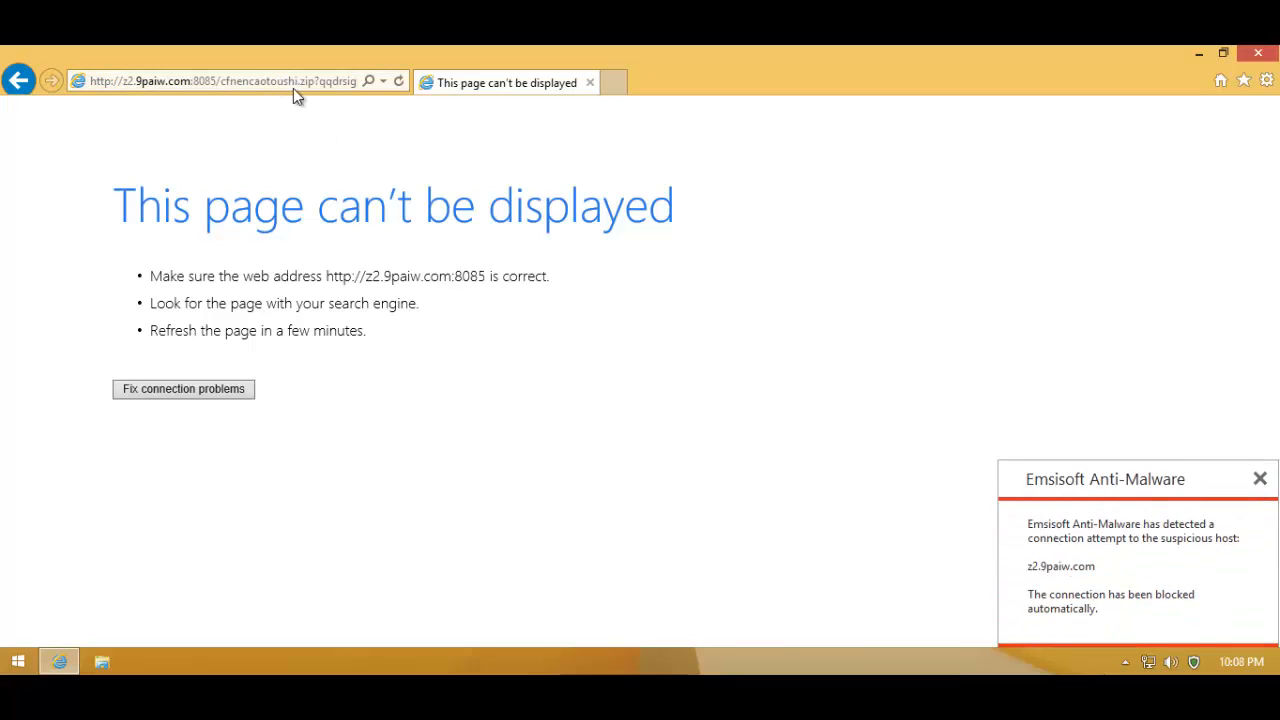
left_click(1259, 480)
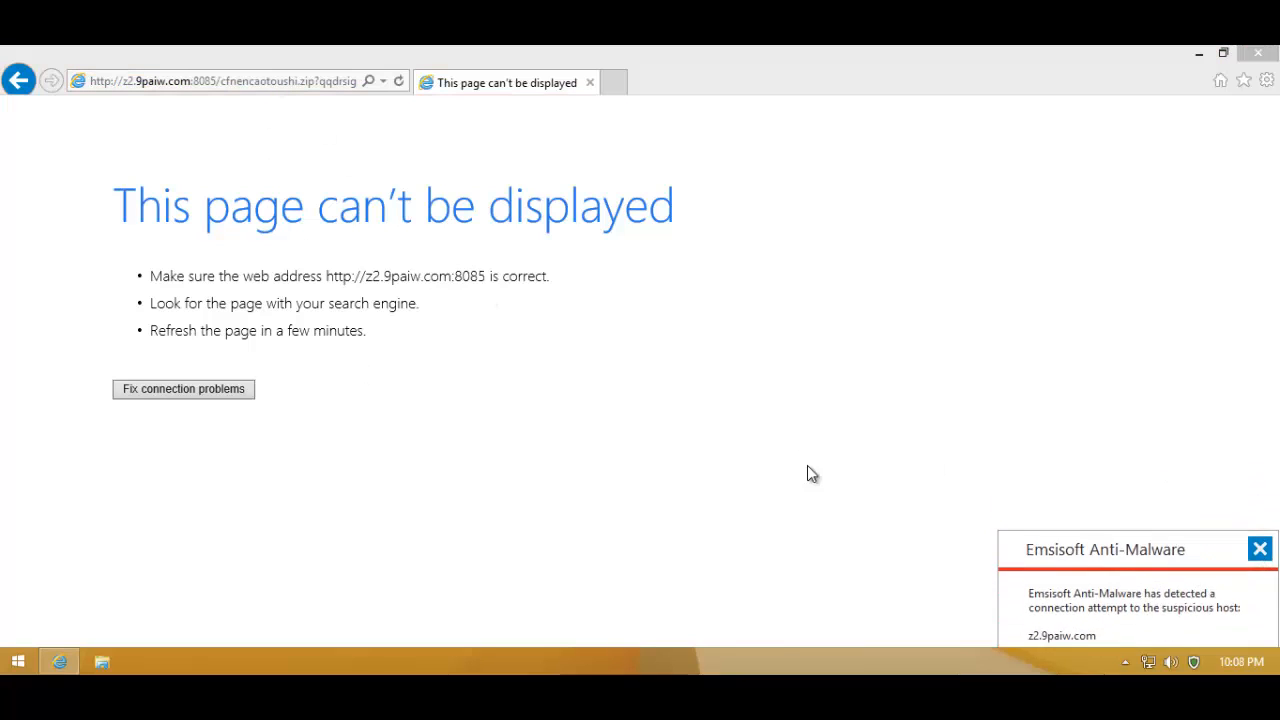
key("alt+Tab")
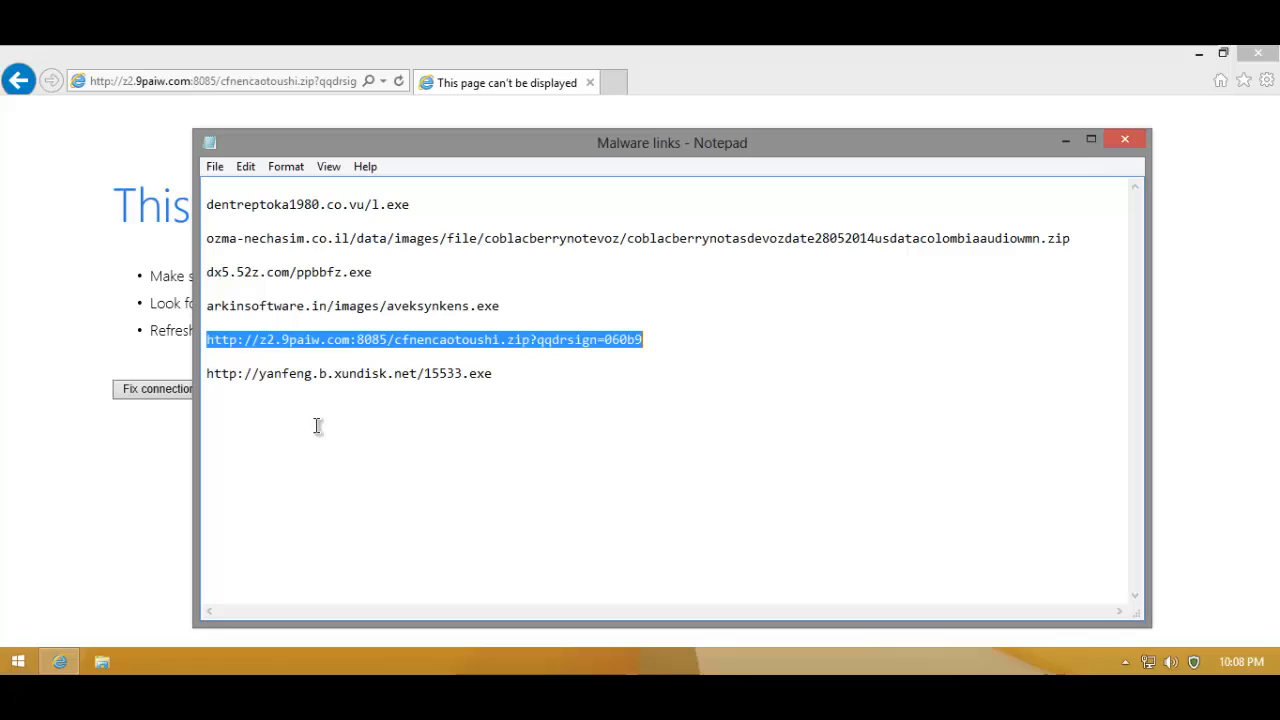
left_click(505, 357)
left_click_drag(492, 370, 207, 398)
key("alt+Tab")
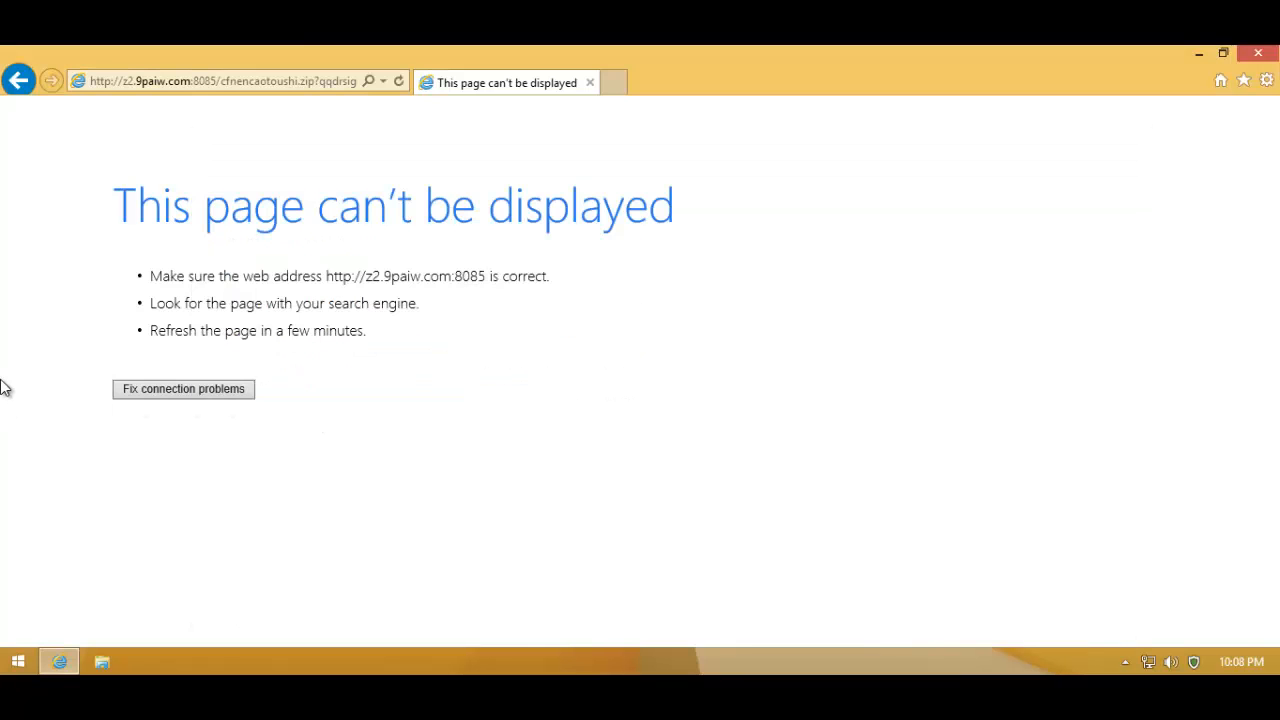
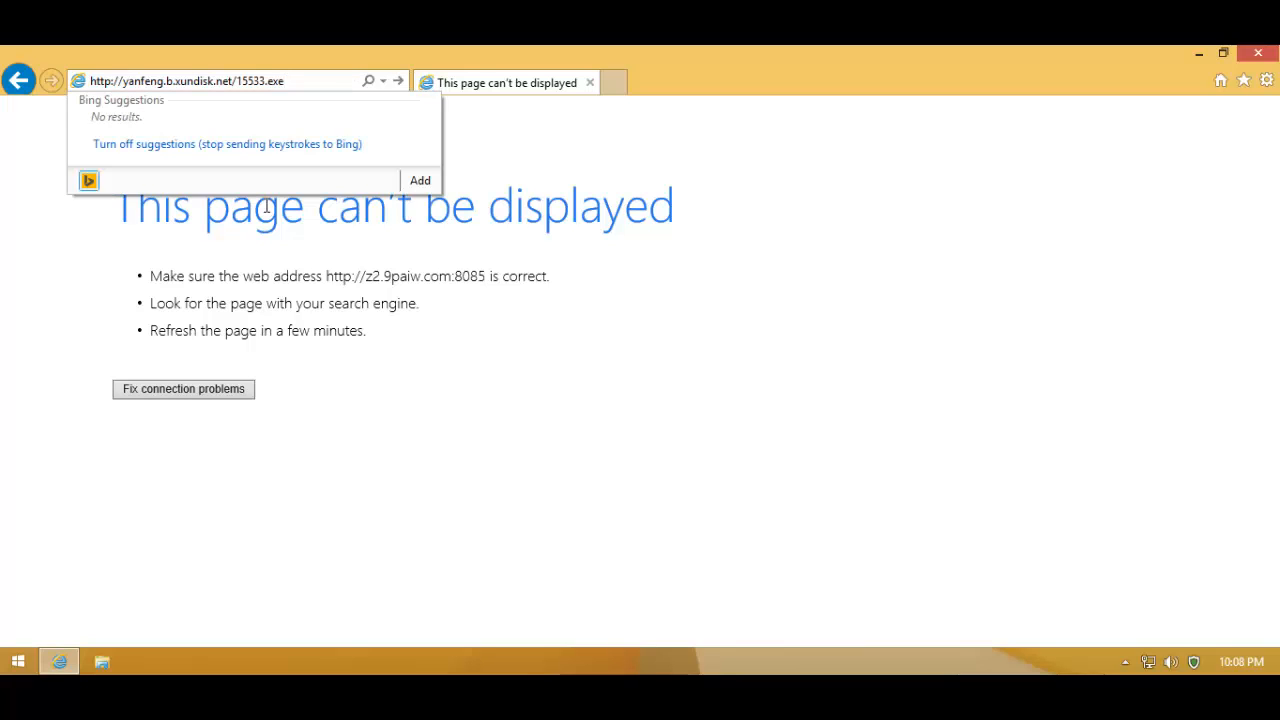
key("Return")
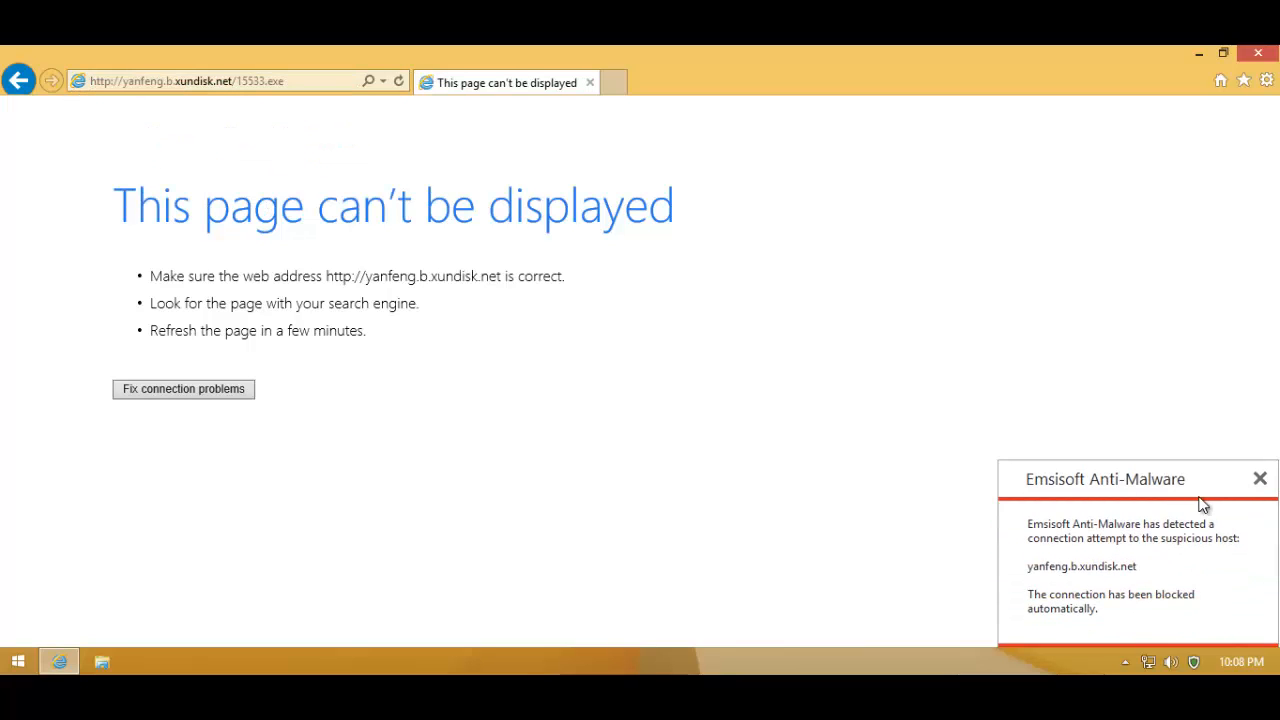
left_click(1260, 479)
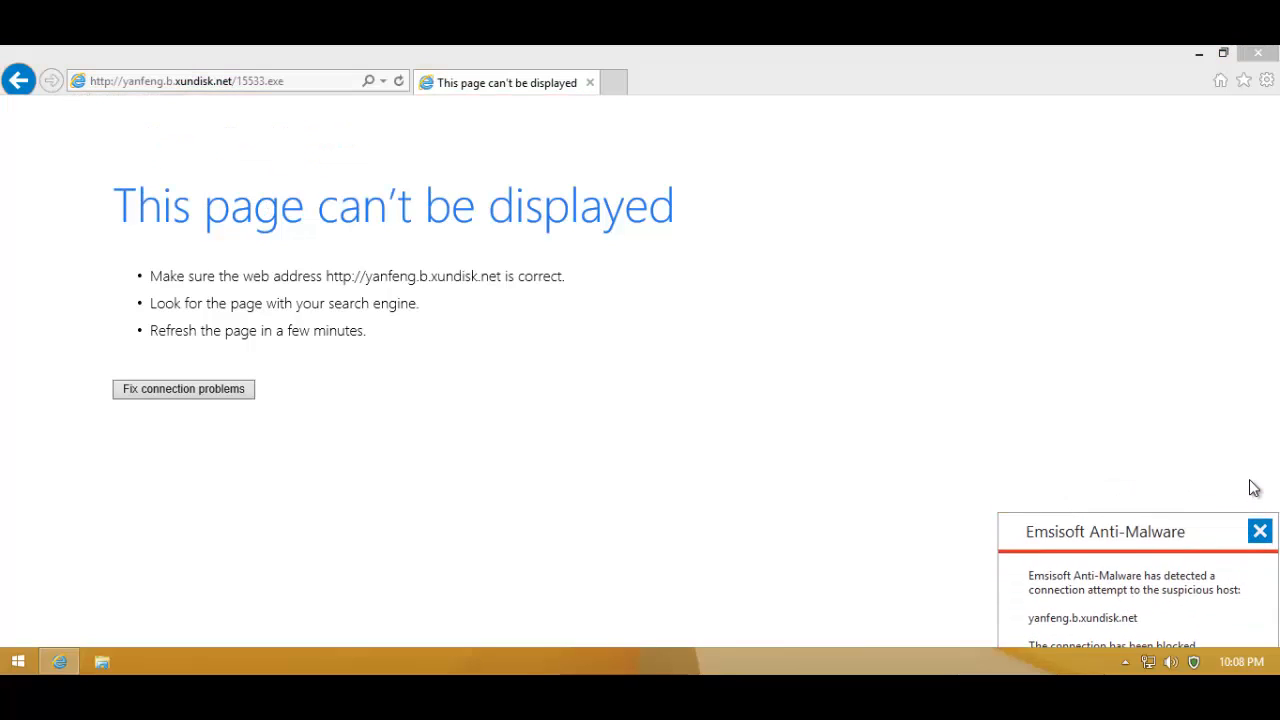
Close Internet Explorer, then reopen the Emsisoft Anti-Malware window and shift it slightly up and to the left.
left_click(1258, 52)
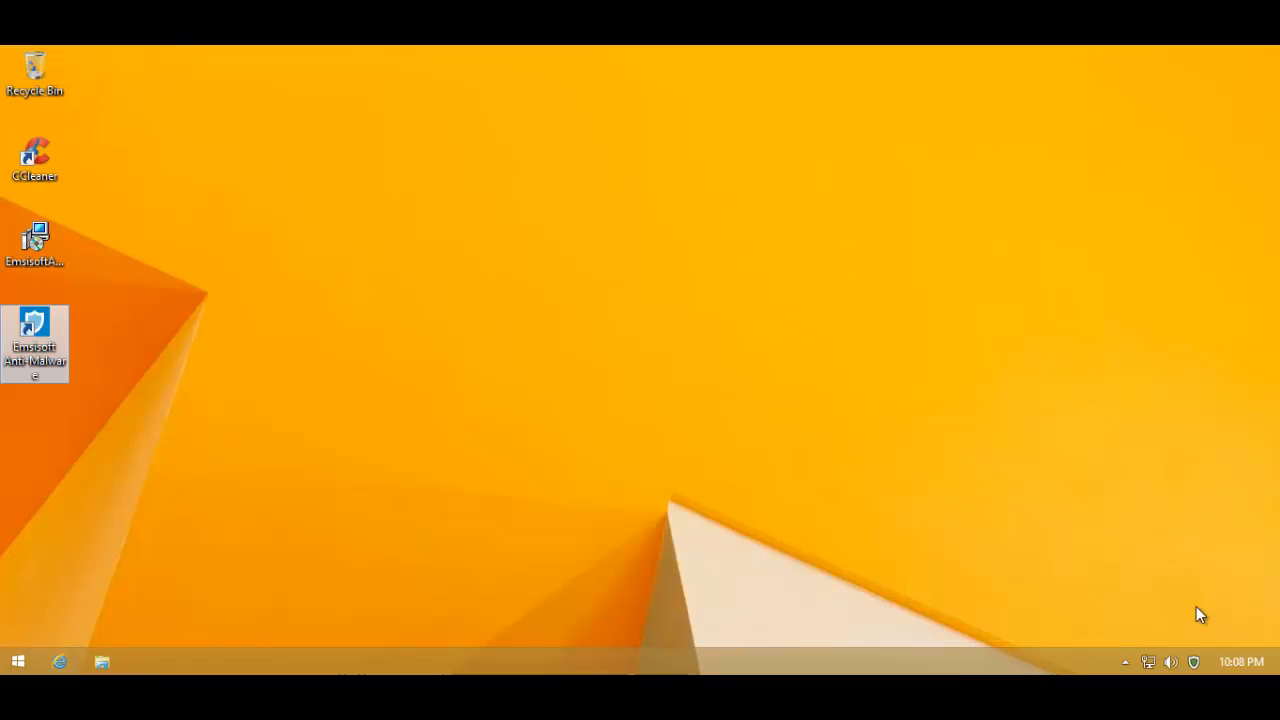
double_click(1196, 660)
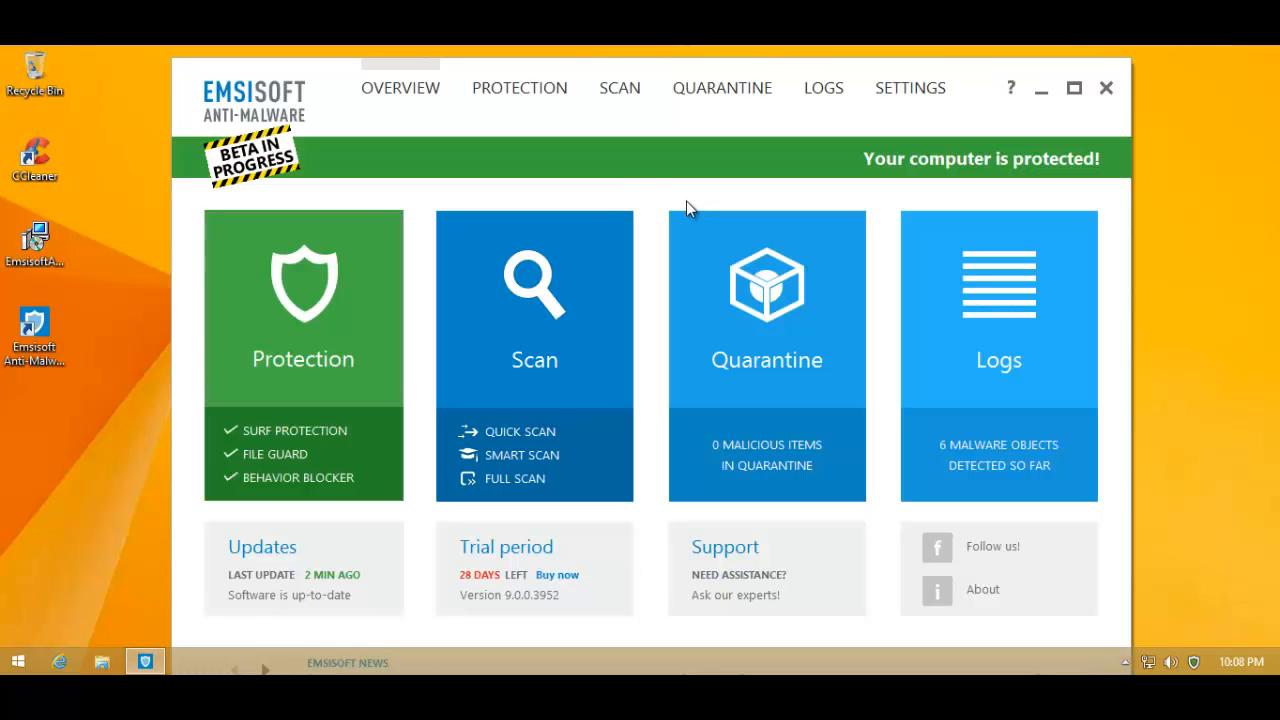
left_click_drag(654, 117, 620, 104)
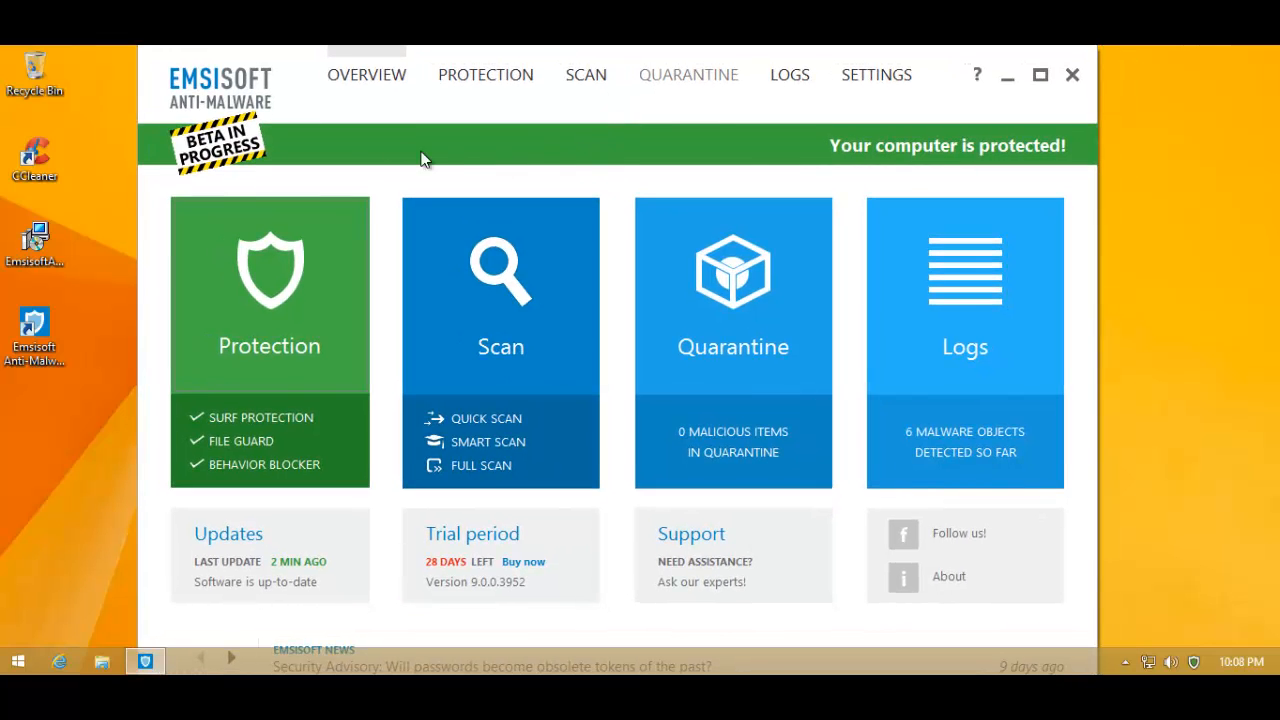